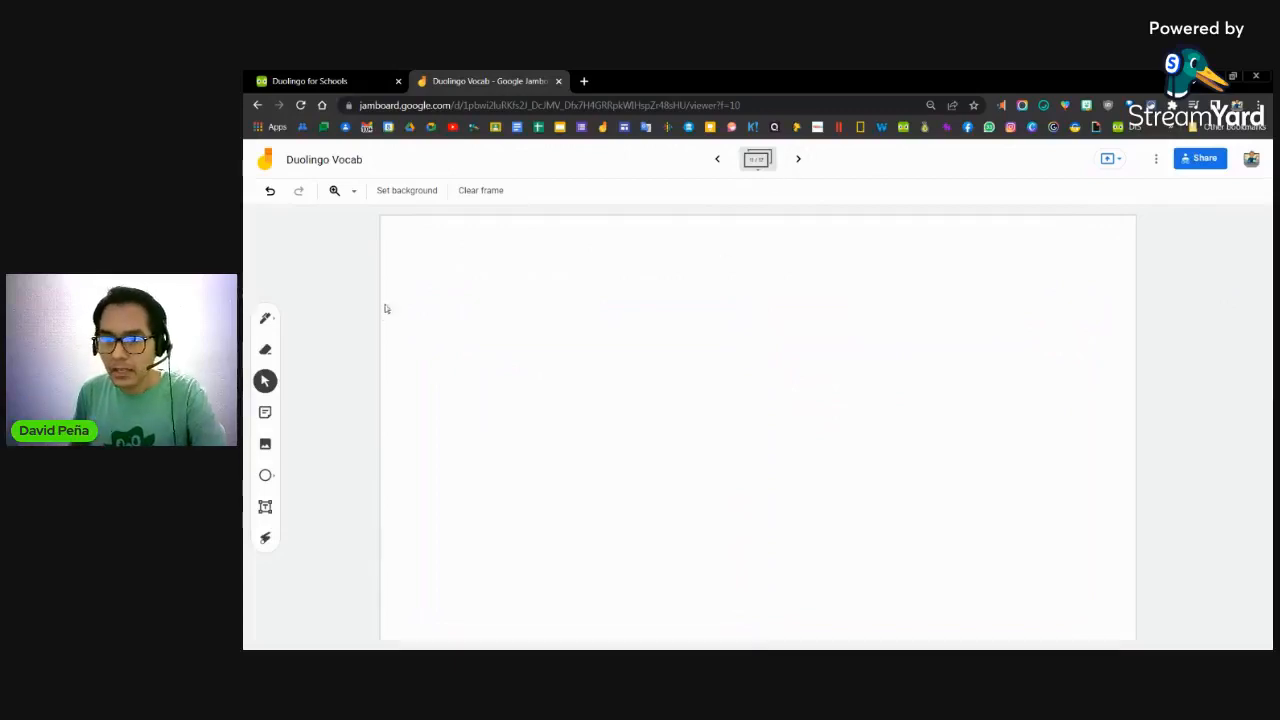
Add a yellow sticky note reading "Please add a sentence with the word "tea" correctly." to the blank frame.
click(264, 413)
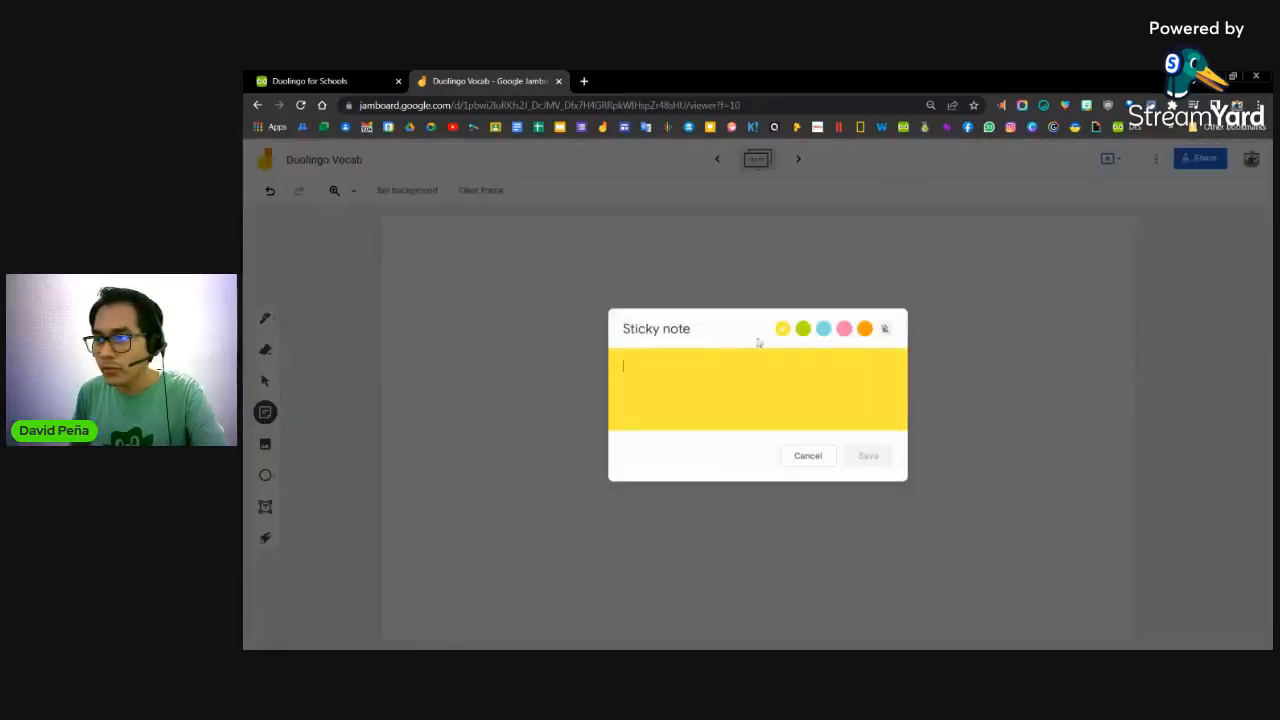
text(Pl)
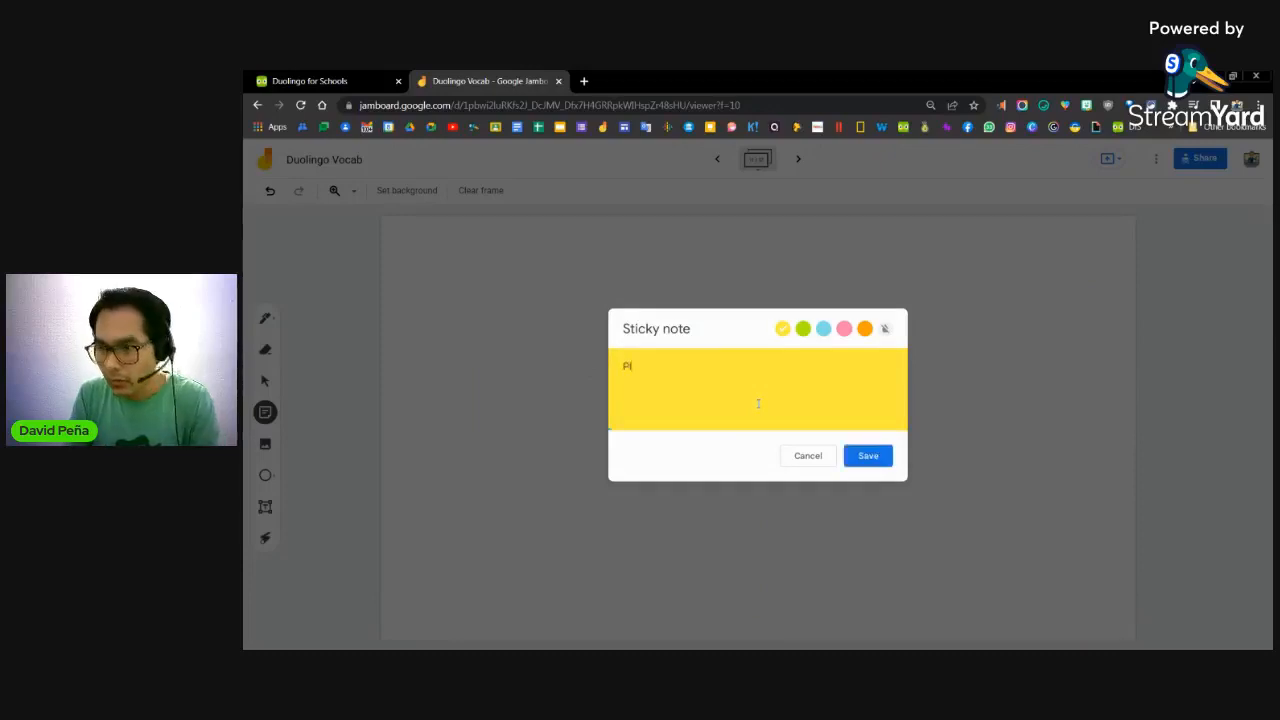
text(esae)
key(BackSpace)
key(BackSpace)
key(BackSpace)
text(ase)
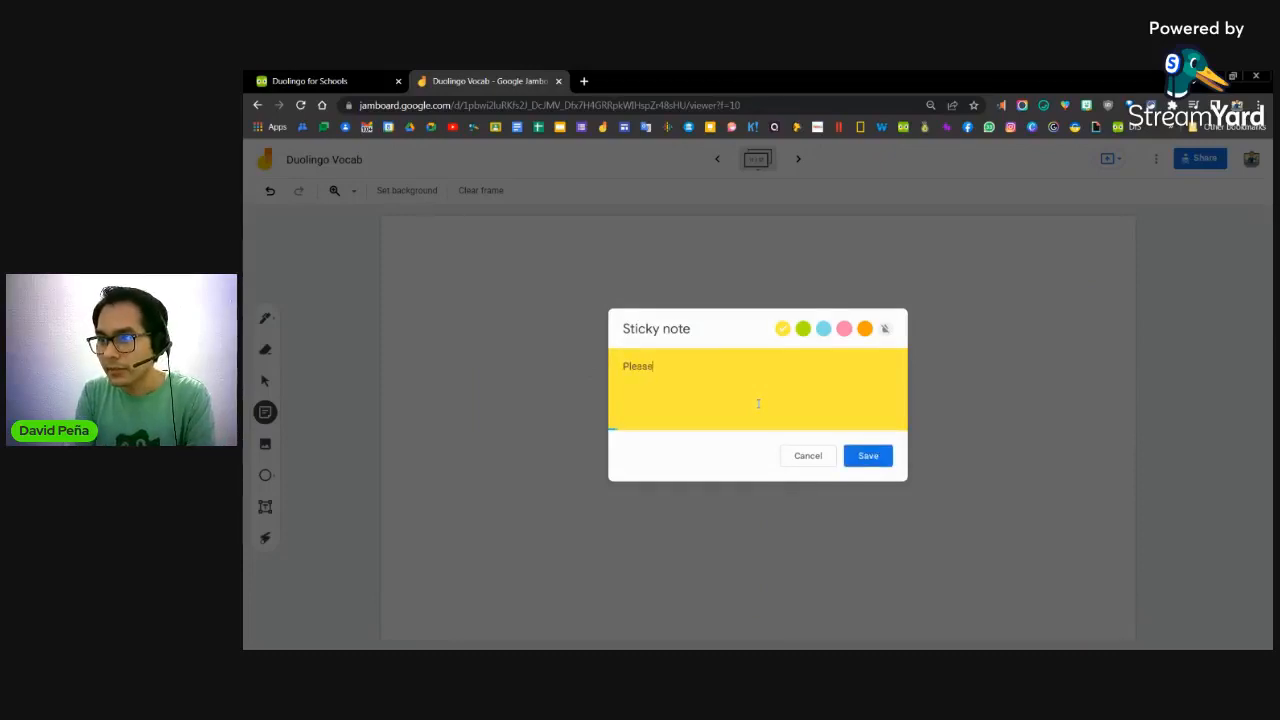
text( add a)
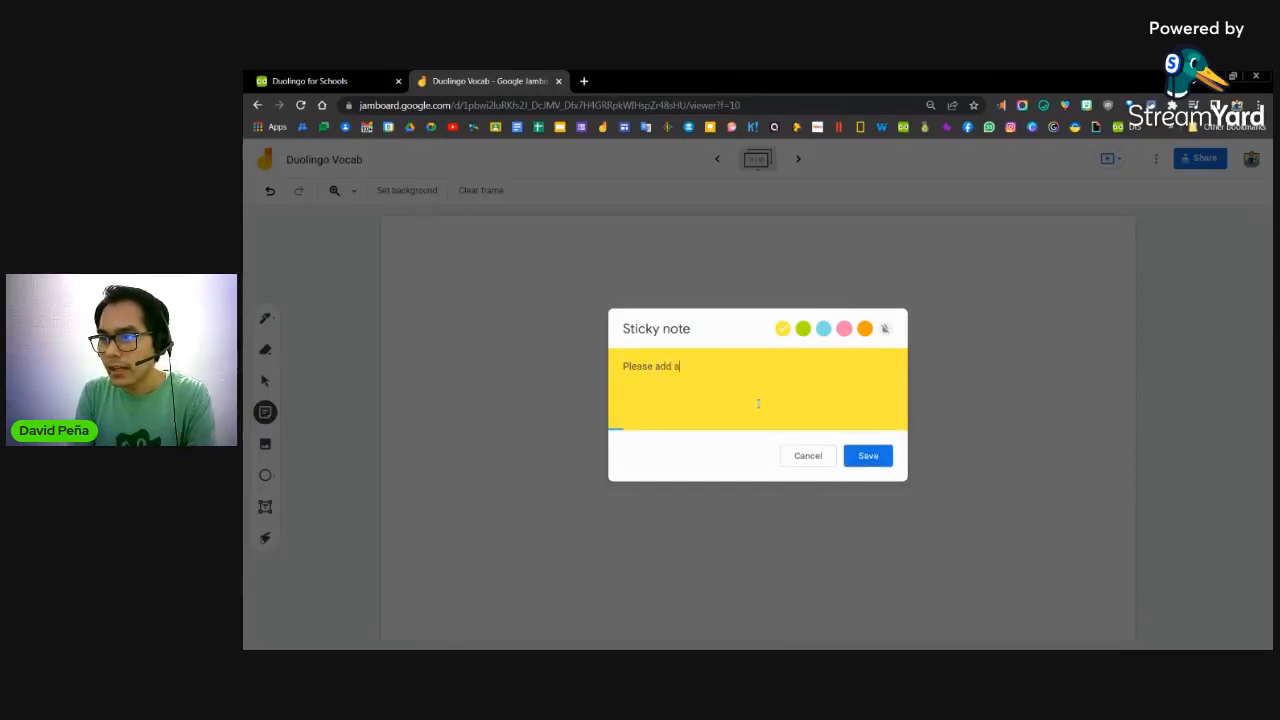
text( sente)
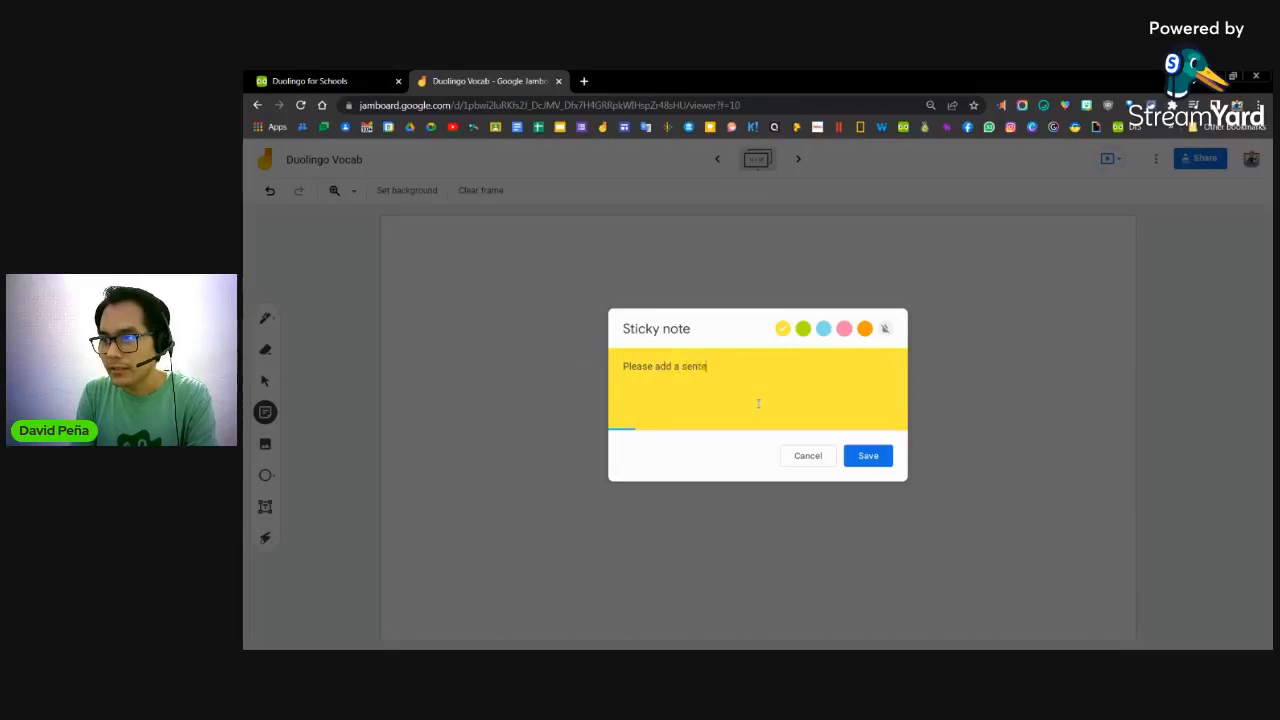
text(ce with)
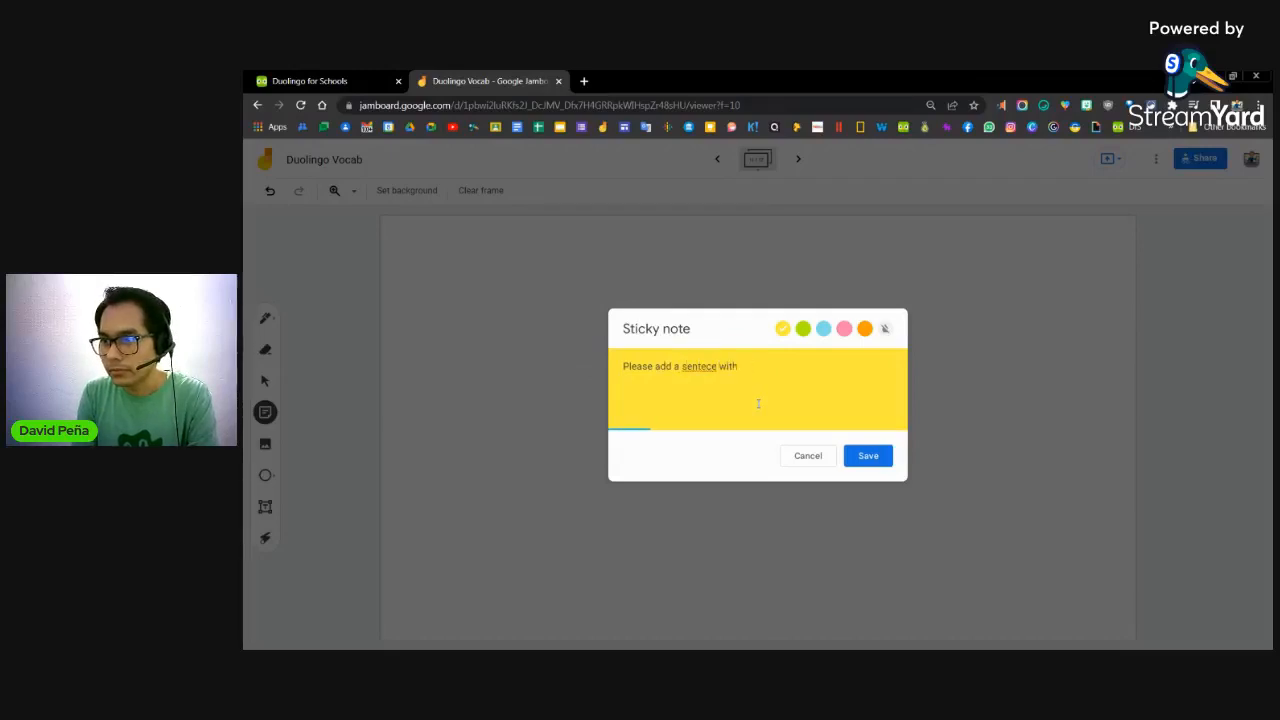
key(BackSpace)
key(BackSpace)
key(BackSpace)
key(BackSpace)
key(BackSpace)
key(BackSpace)
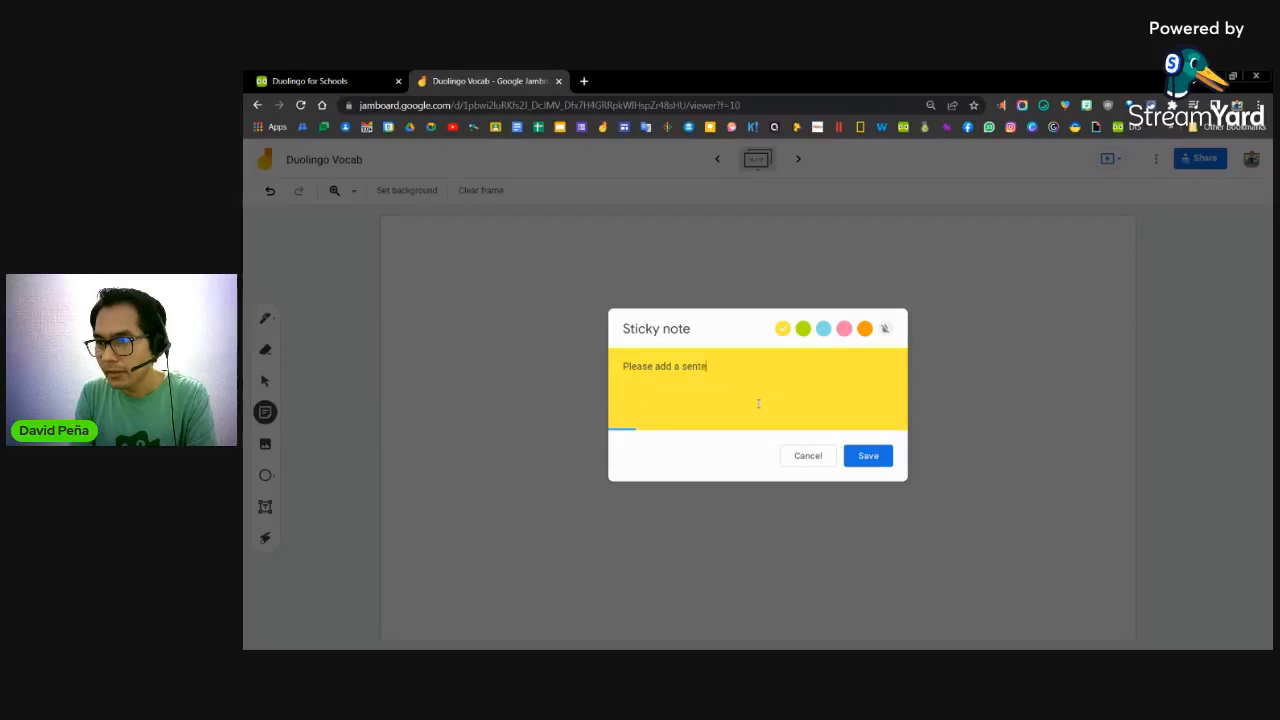
text(tence with the)
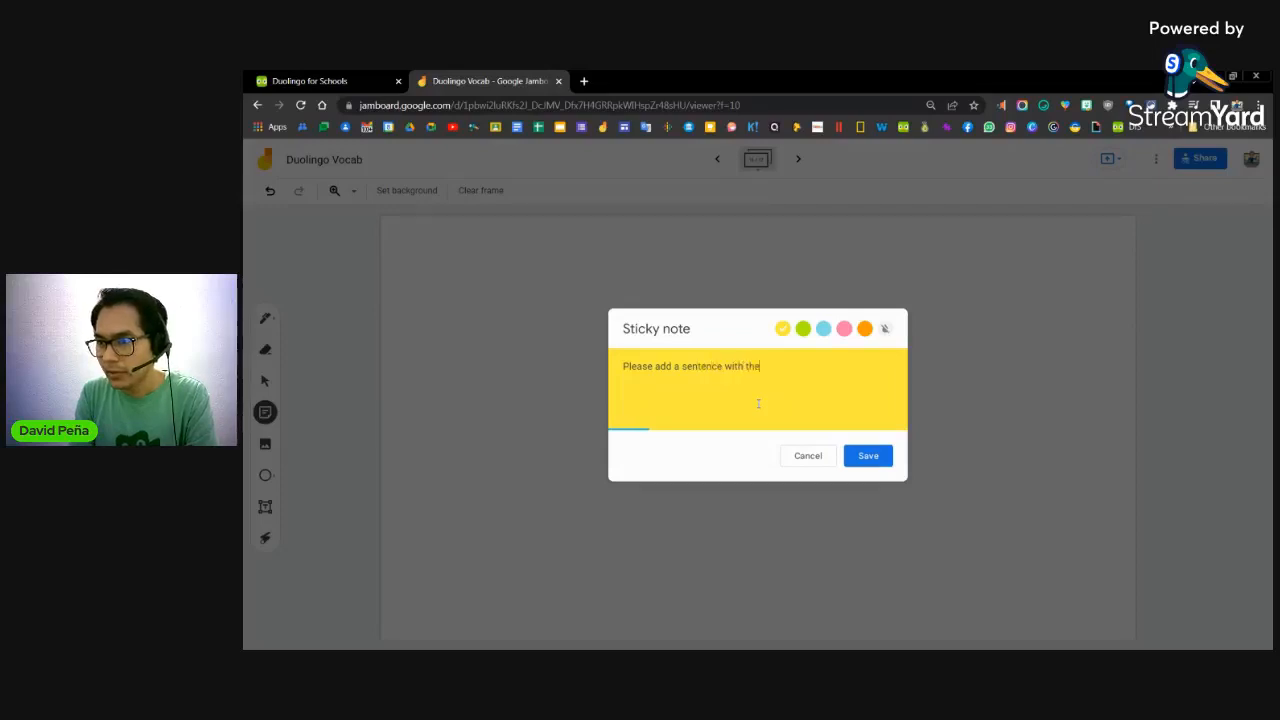
text( word "tea" )
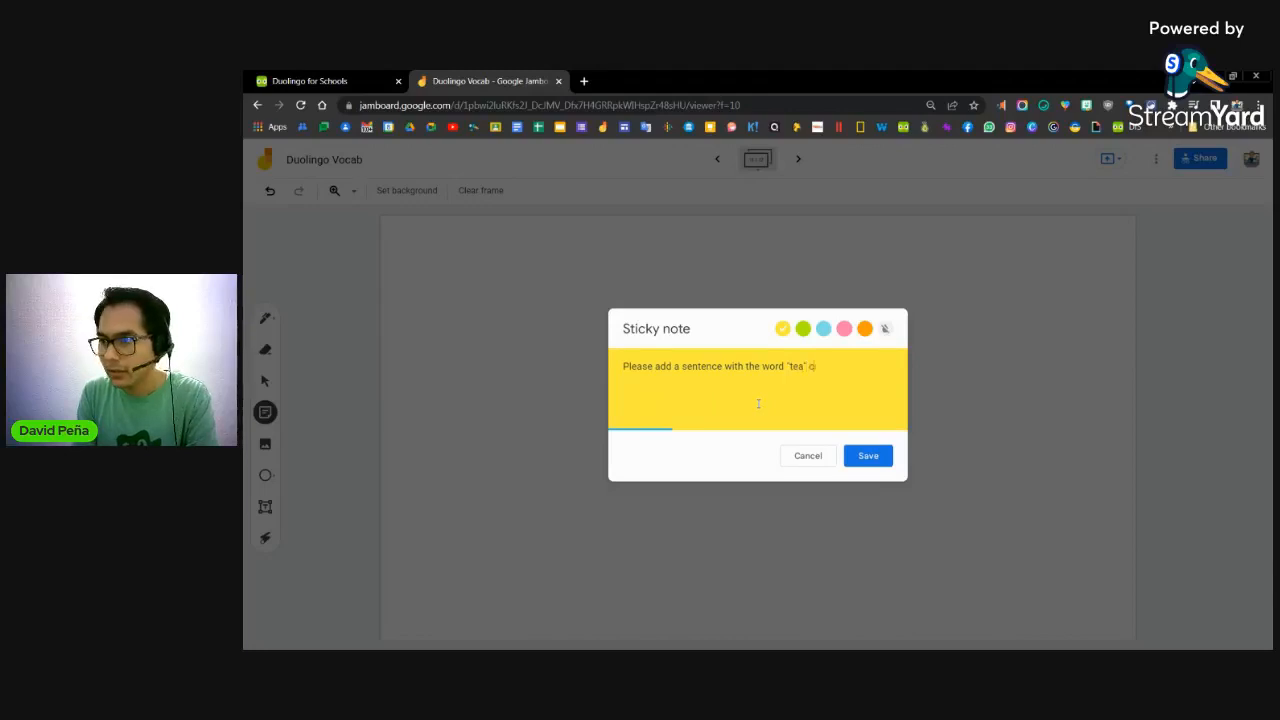
text(correc)
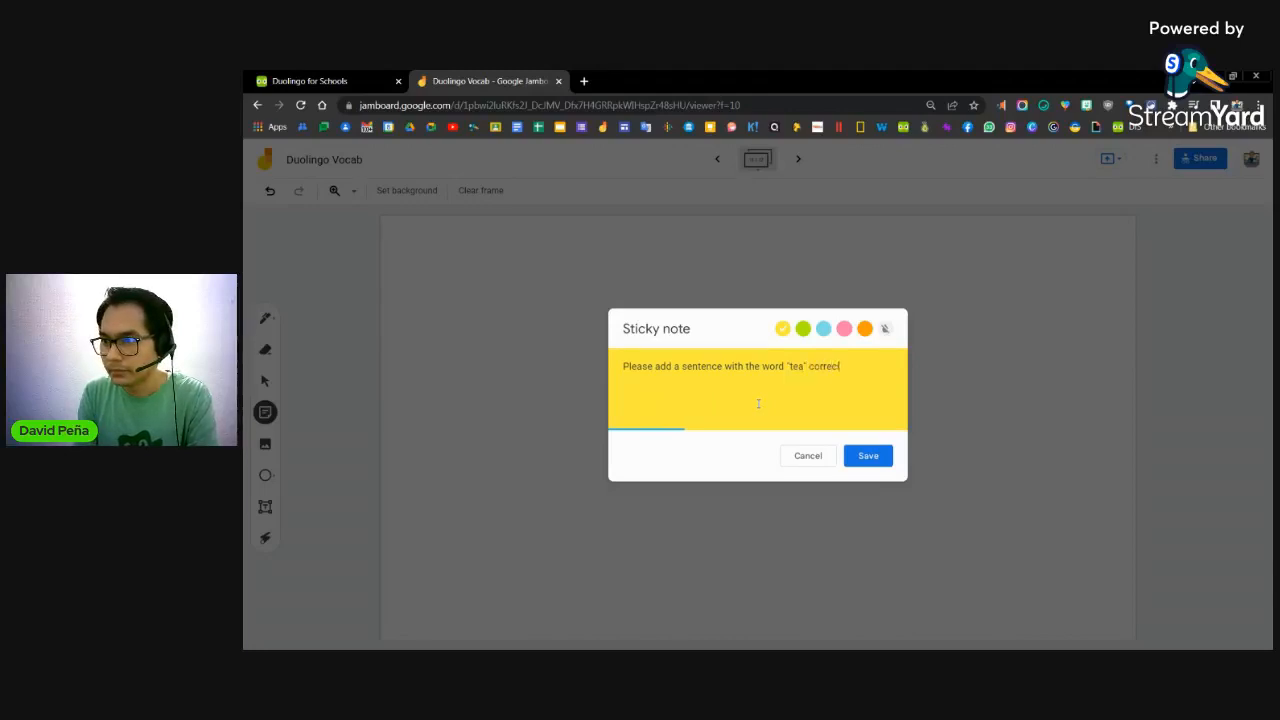
text(tly.)
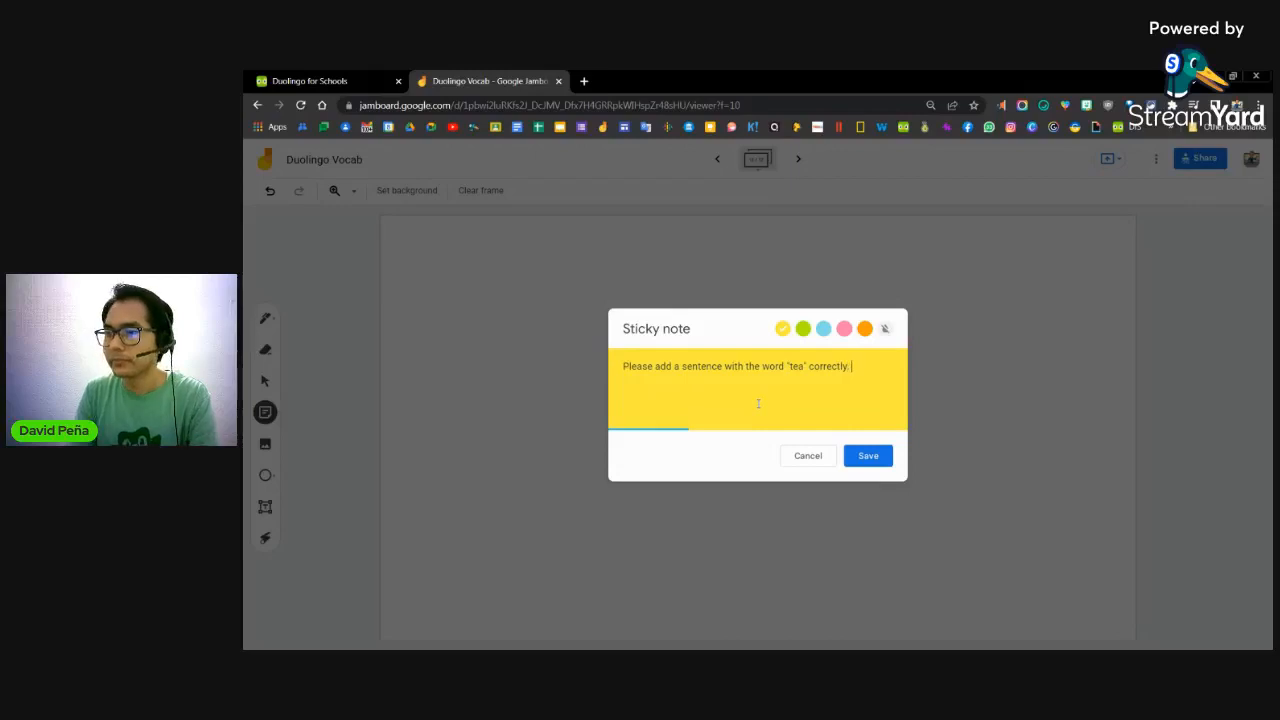
click(847, 457)
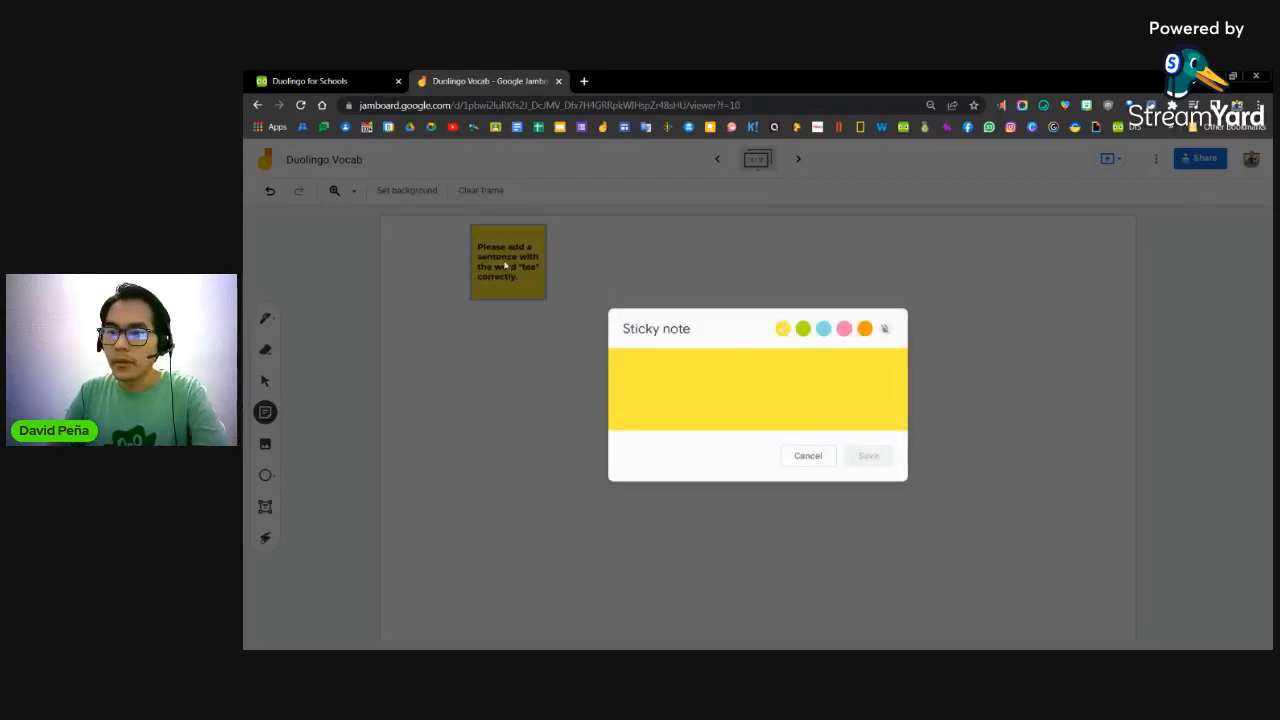
click(807, 456)
Move the yellow sticky note into the frame's upper-left corner and enlarge it by about a third.
drag(493, 255, 417, 259)
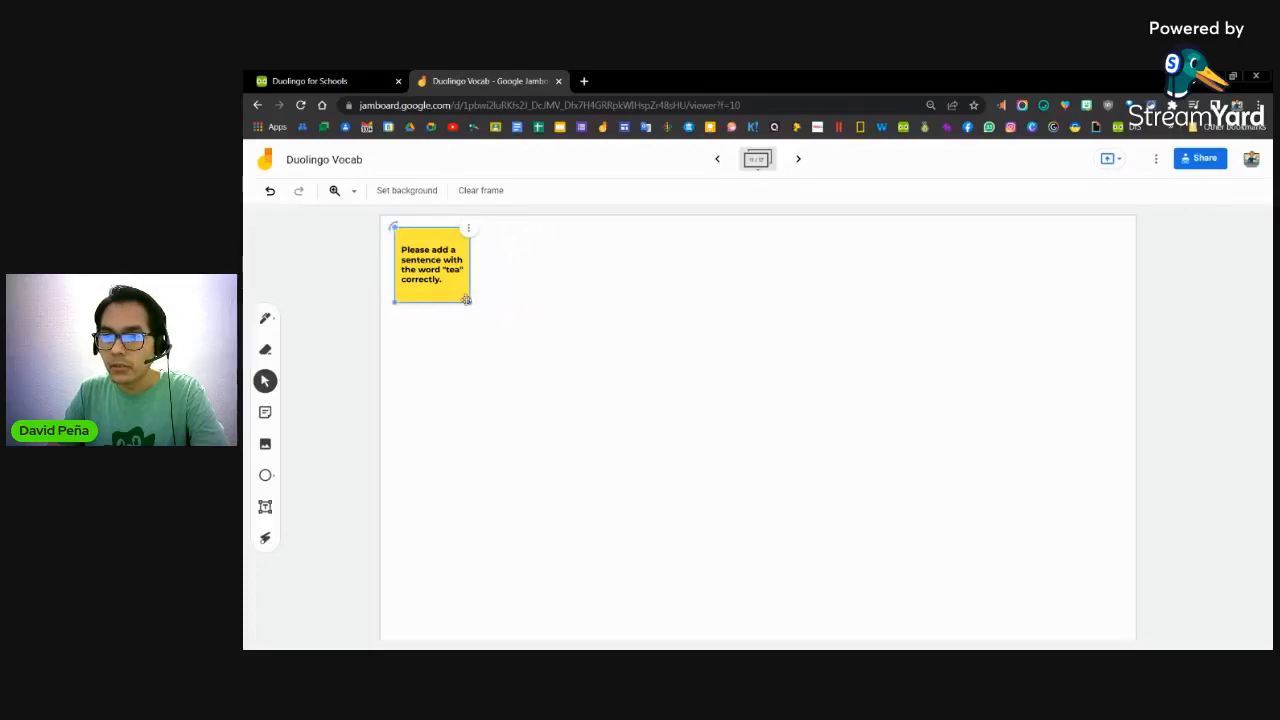
drag(466, 299, 495, 327)
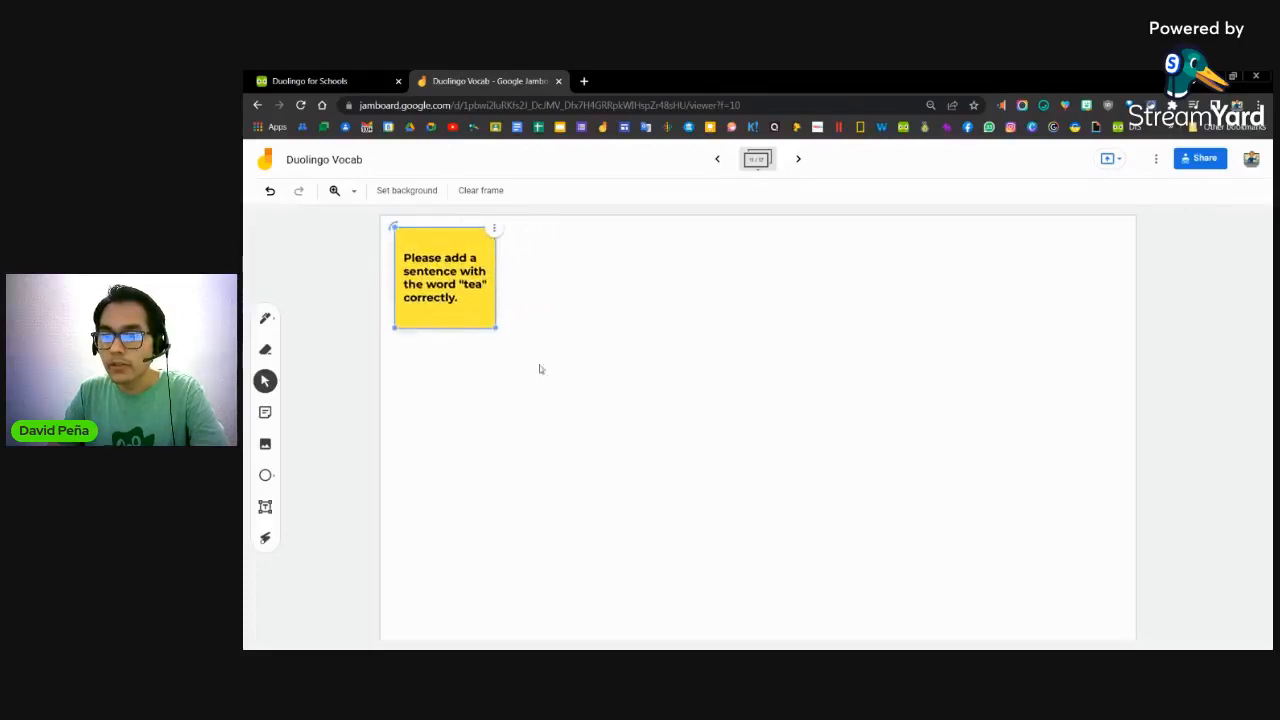
click(614, 373)
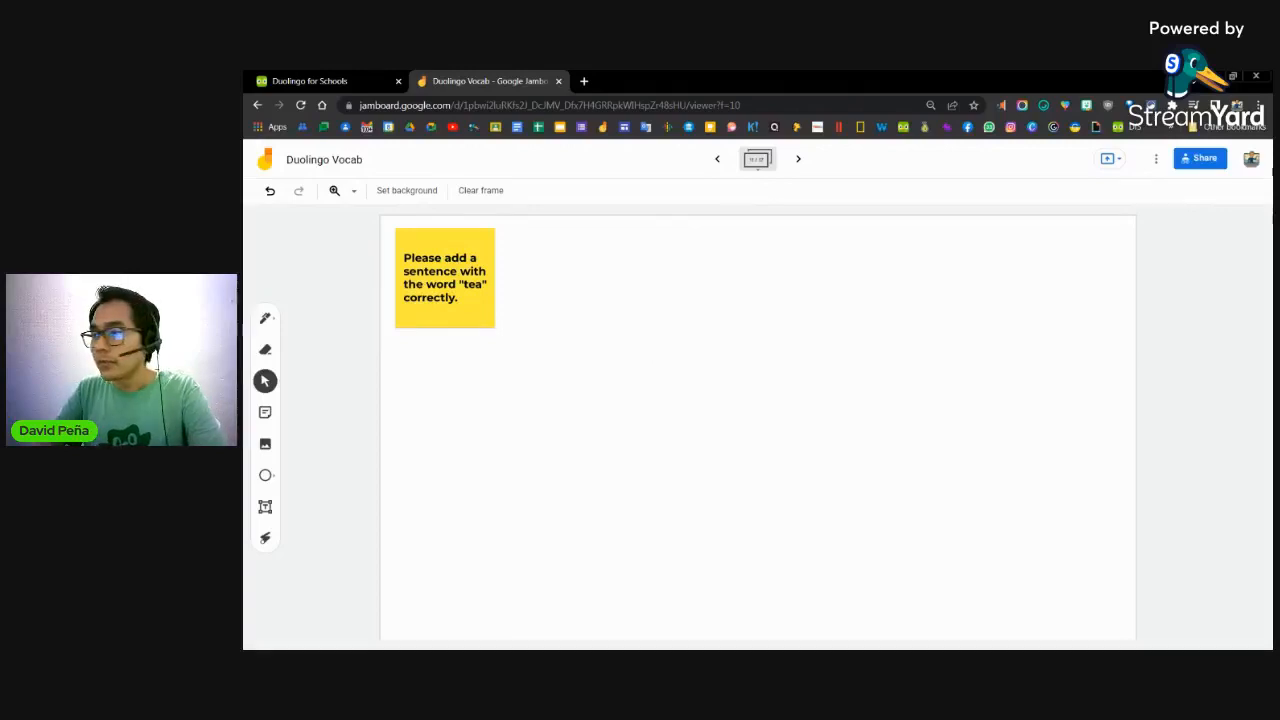
Share the jam with anyone who has the link as Editor, and copy the sharing link.
click(1184, 167)
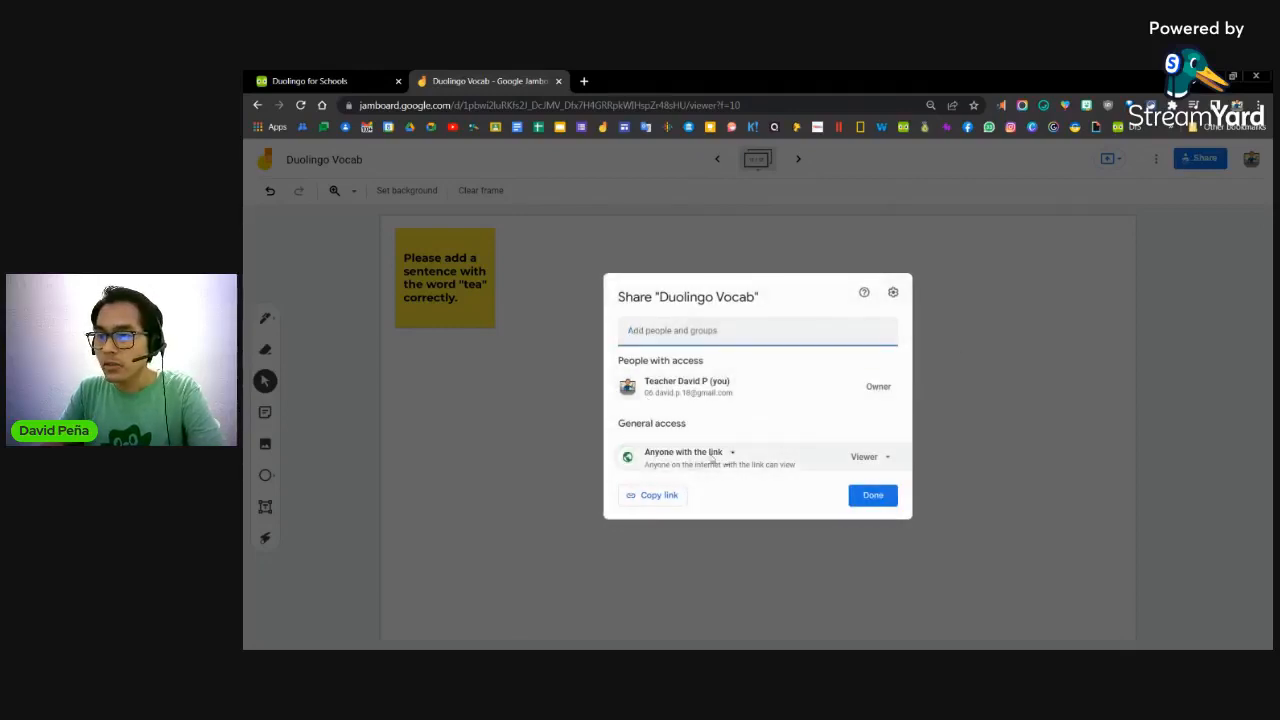
click(731, 454)
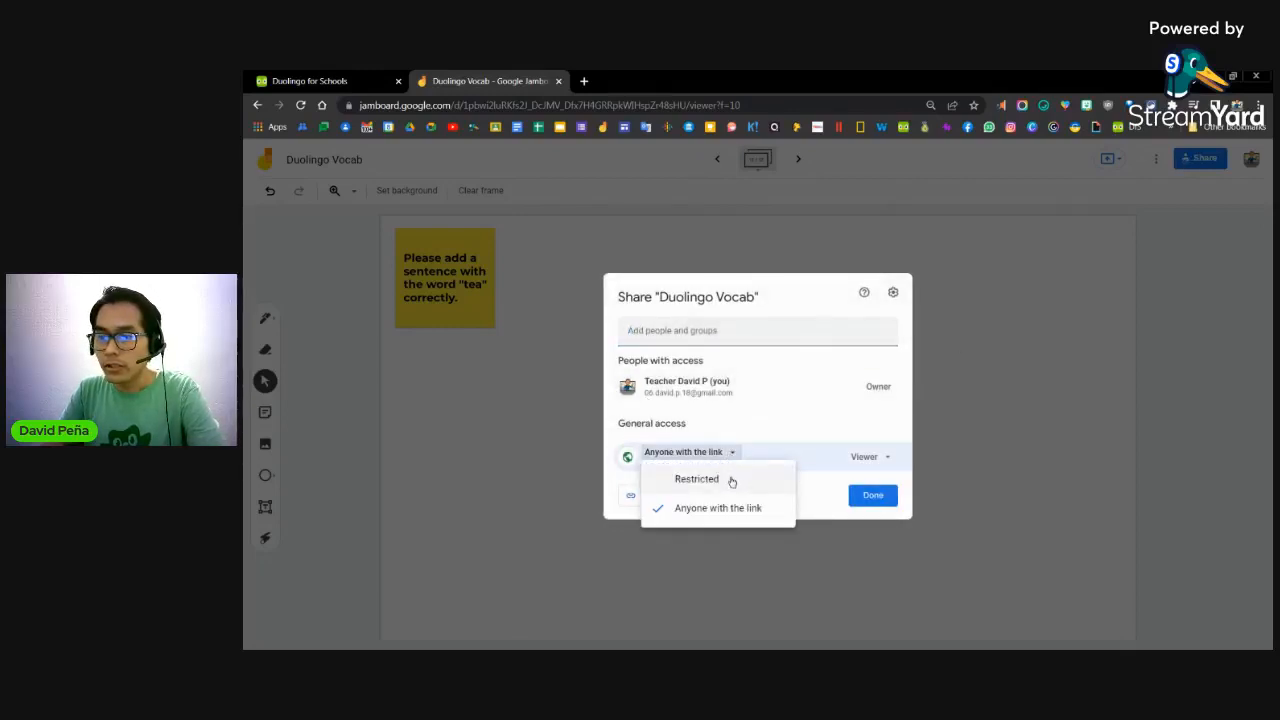
click(712, 510)
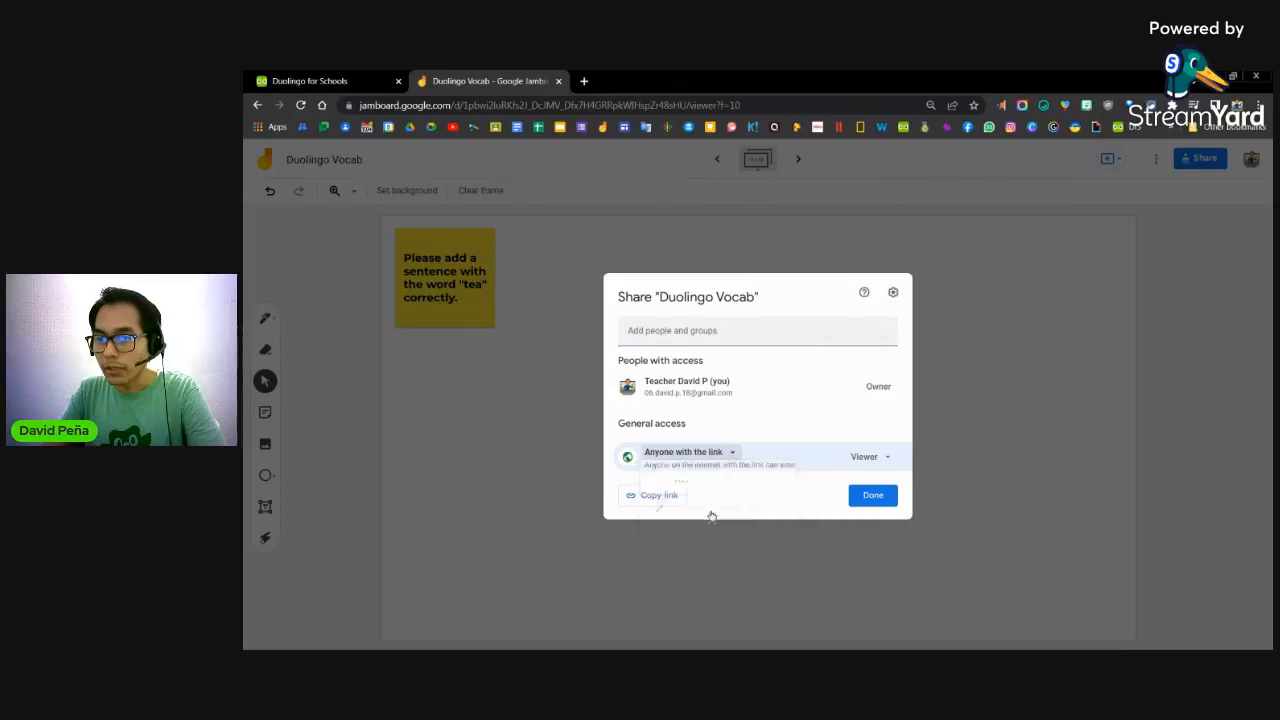
click(863, 458)
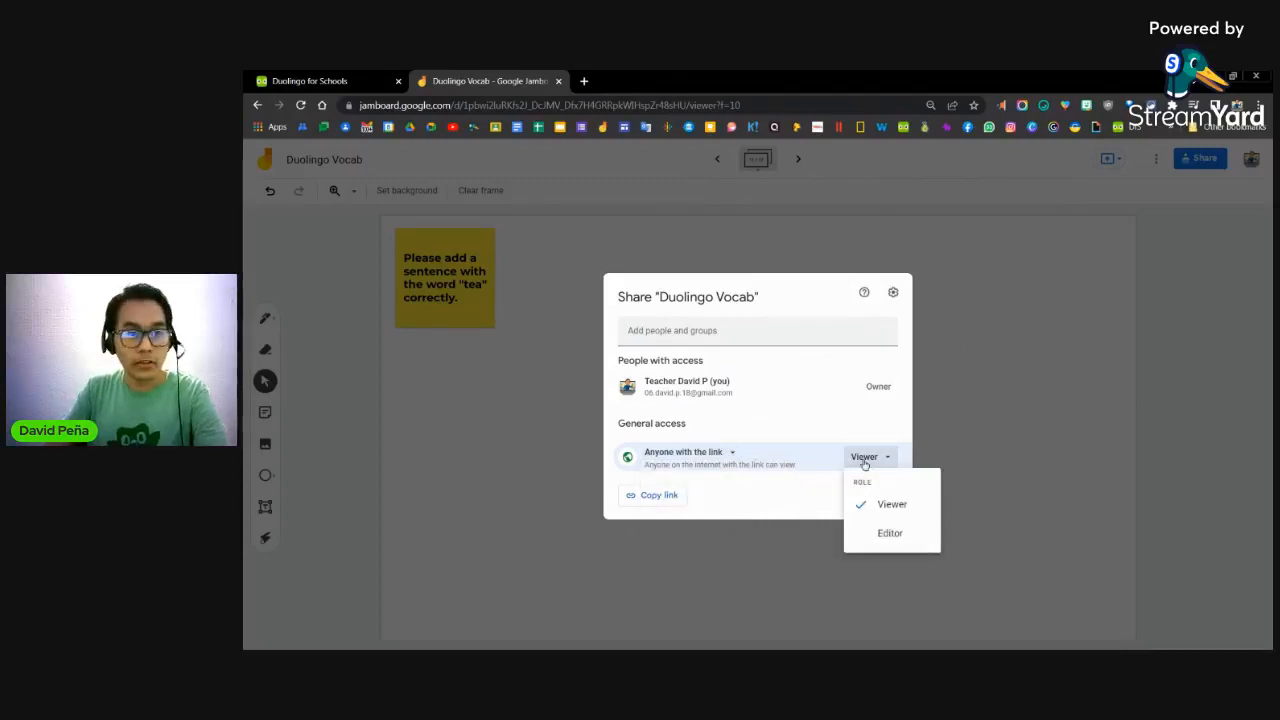
click(888, 532)
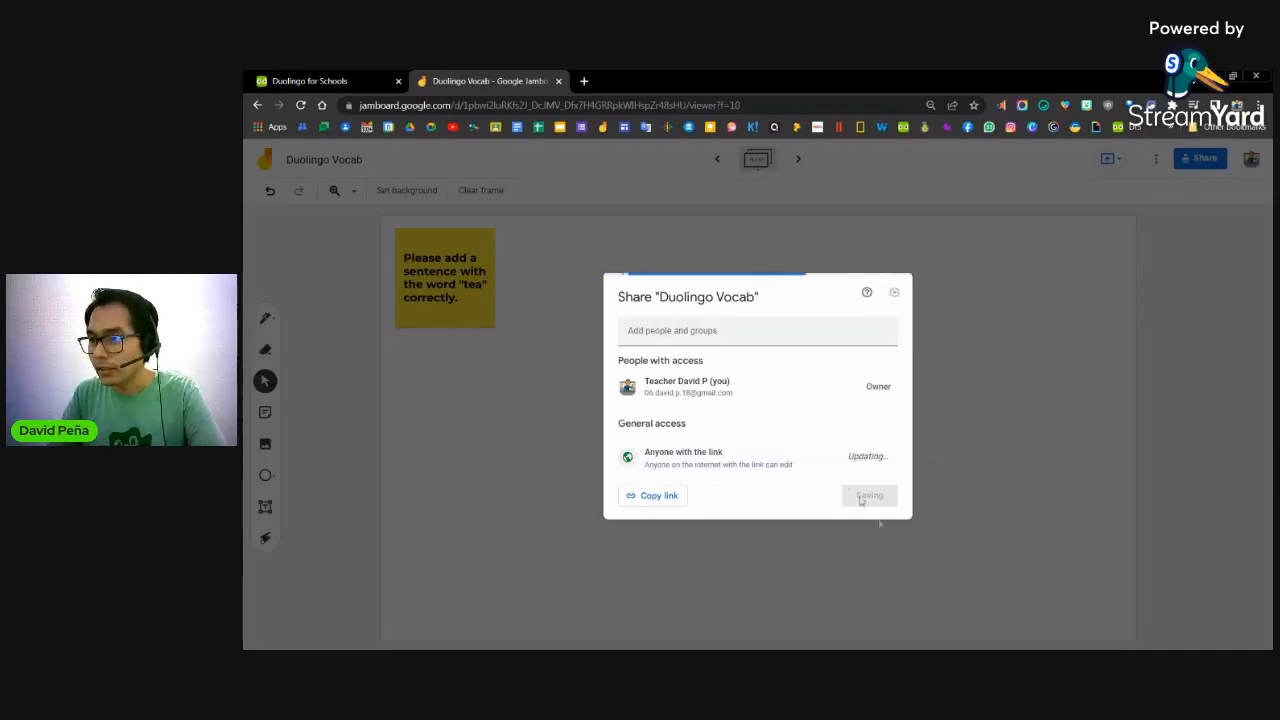
click(659, 496)
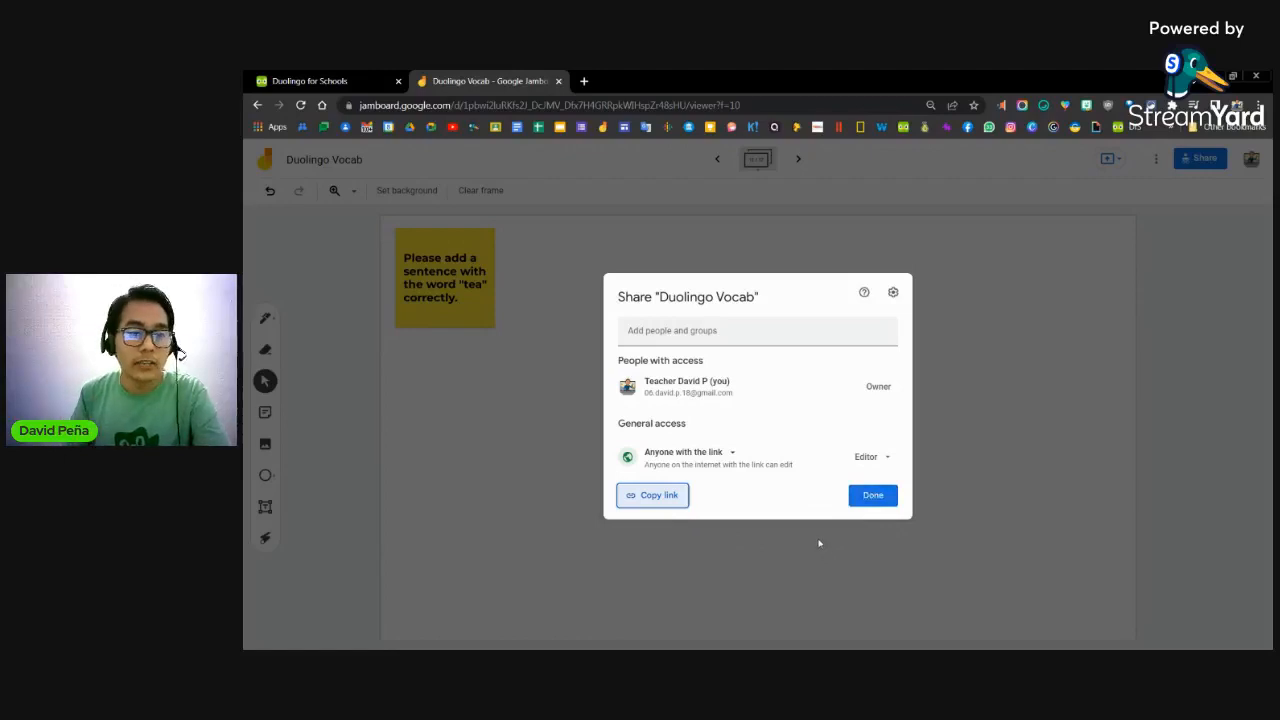
click(980, 475)
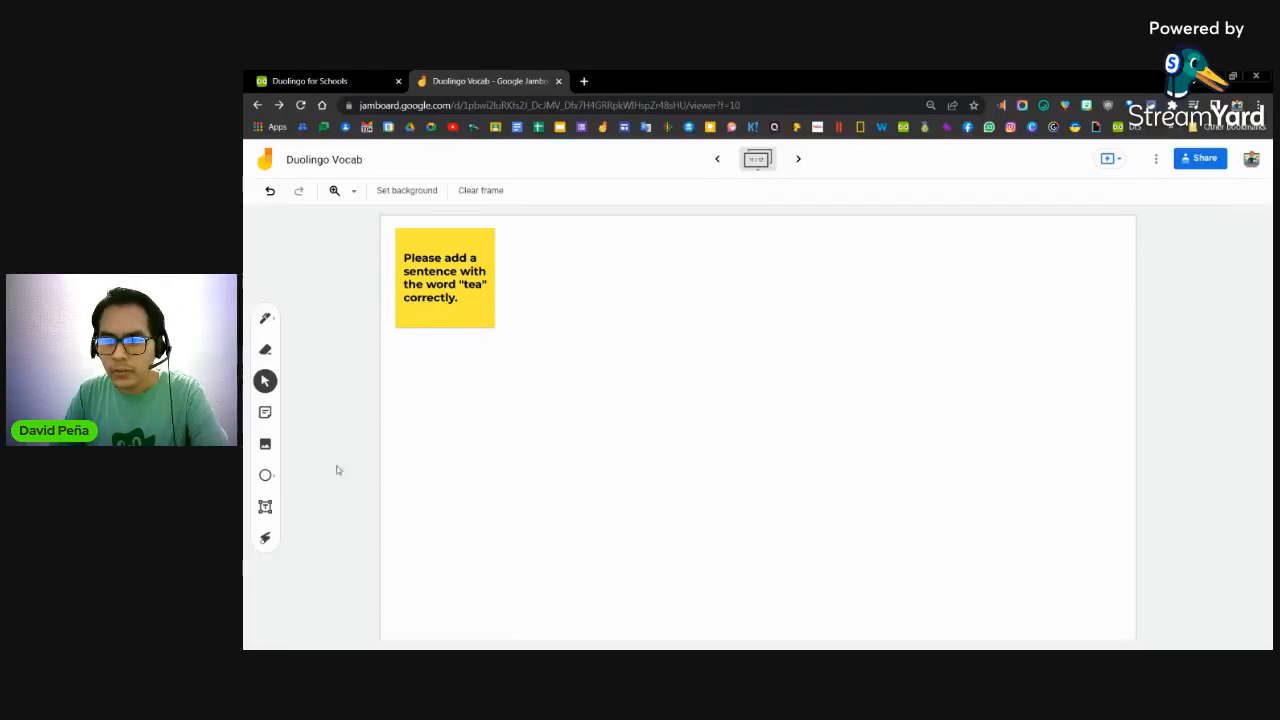
Add a green sticky note reading "I don't like green tea." and place it to the right of the yellow note.
click(266, 414)
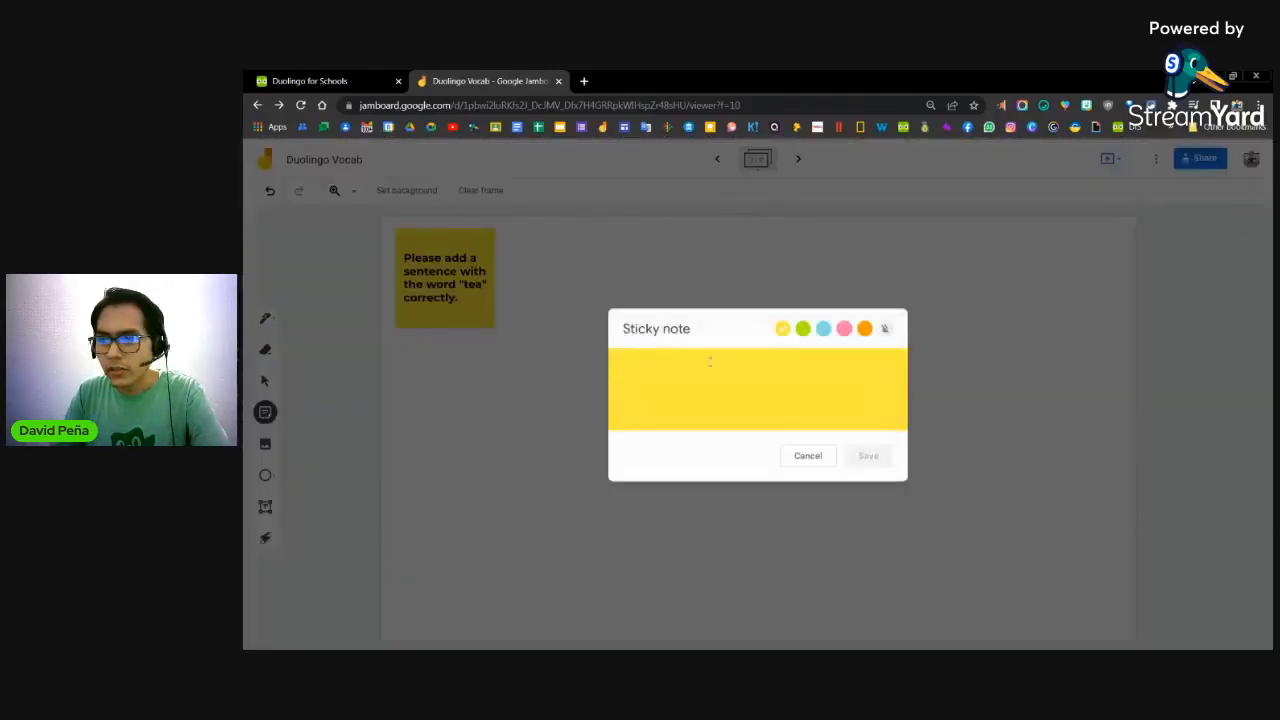
click(803, 329)
text(I l)
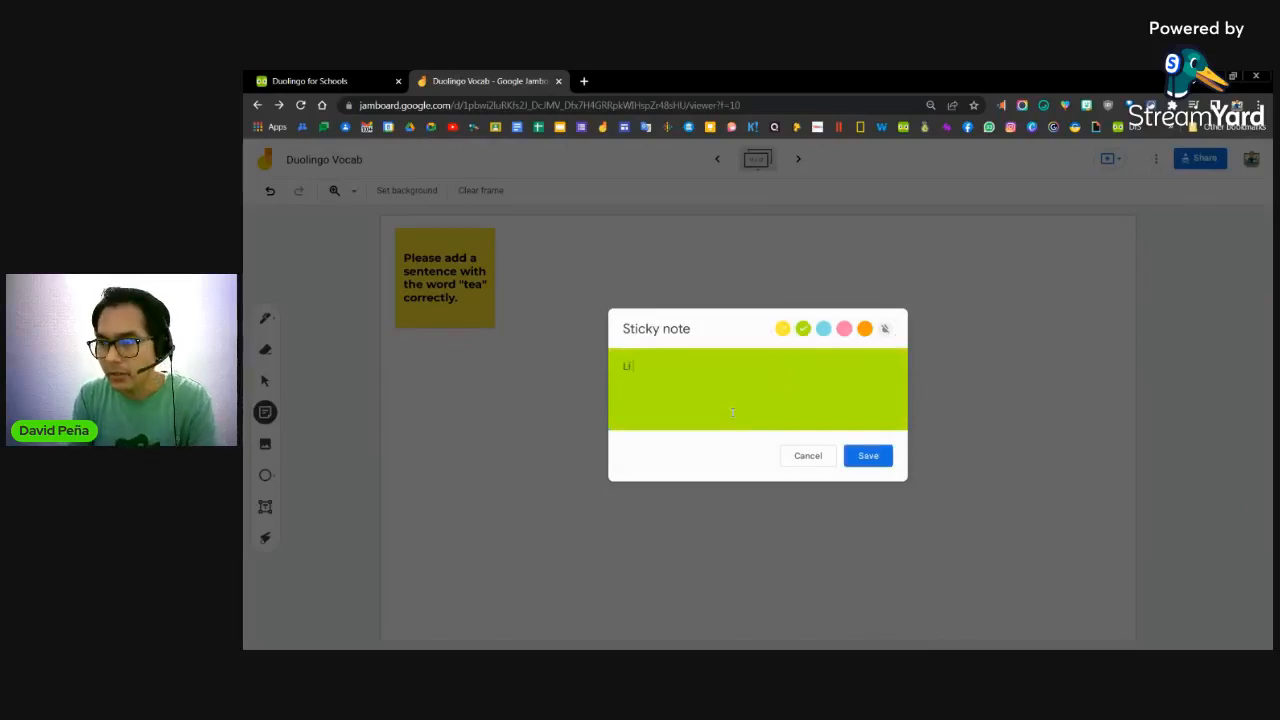
key(BackSpace)
text(I don)
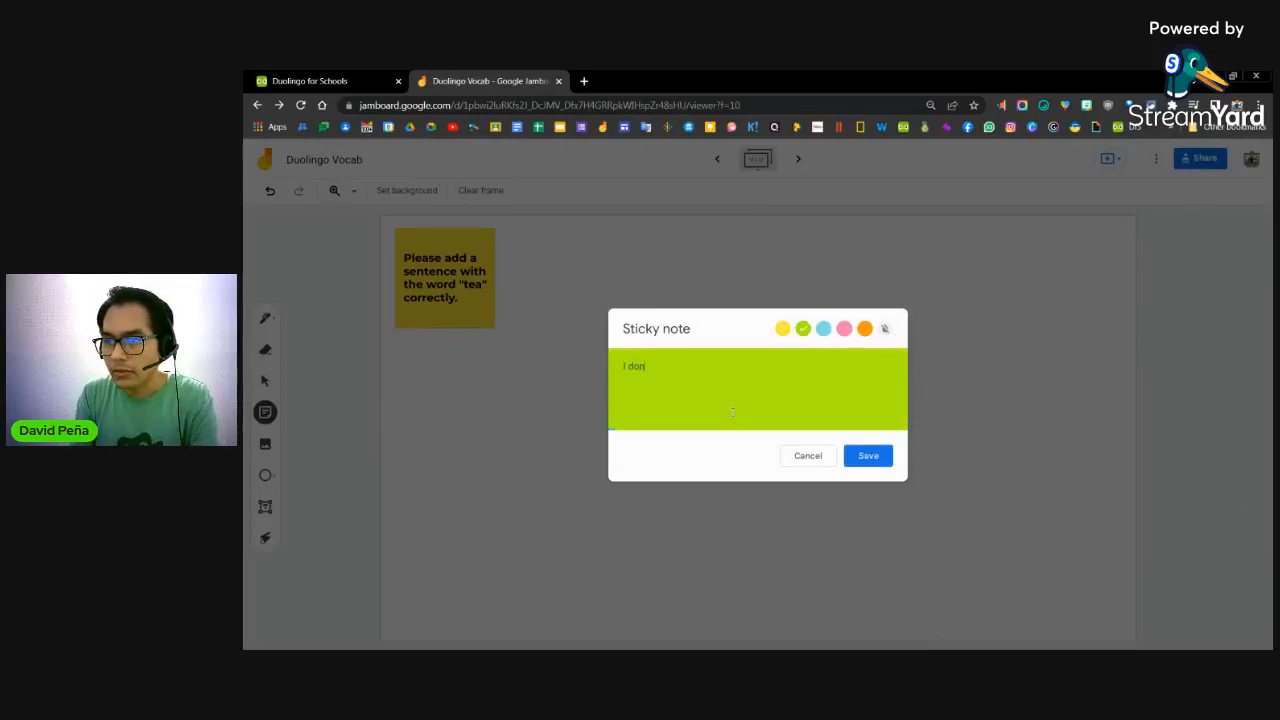
text('t like)
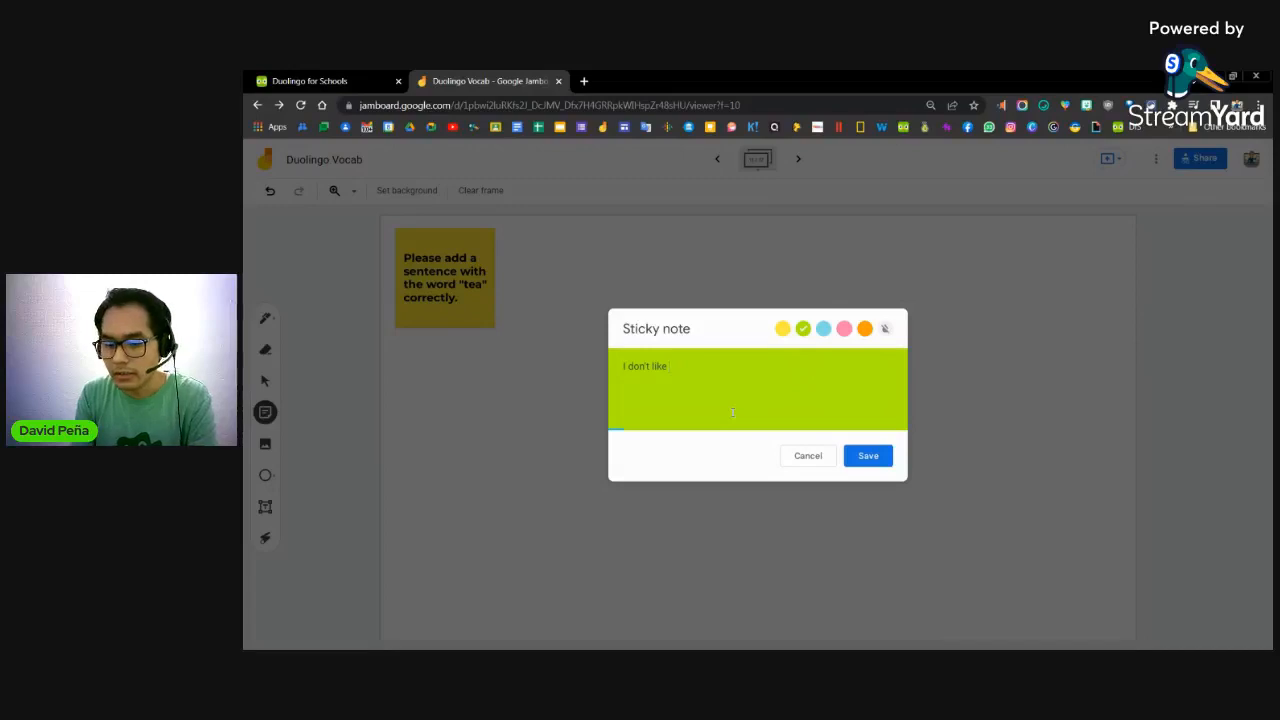
text( green tea)
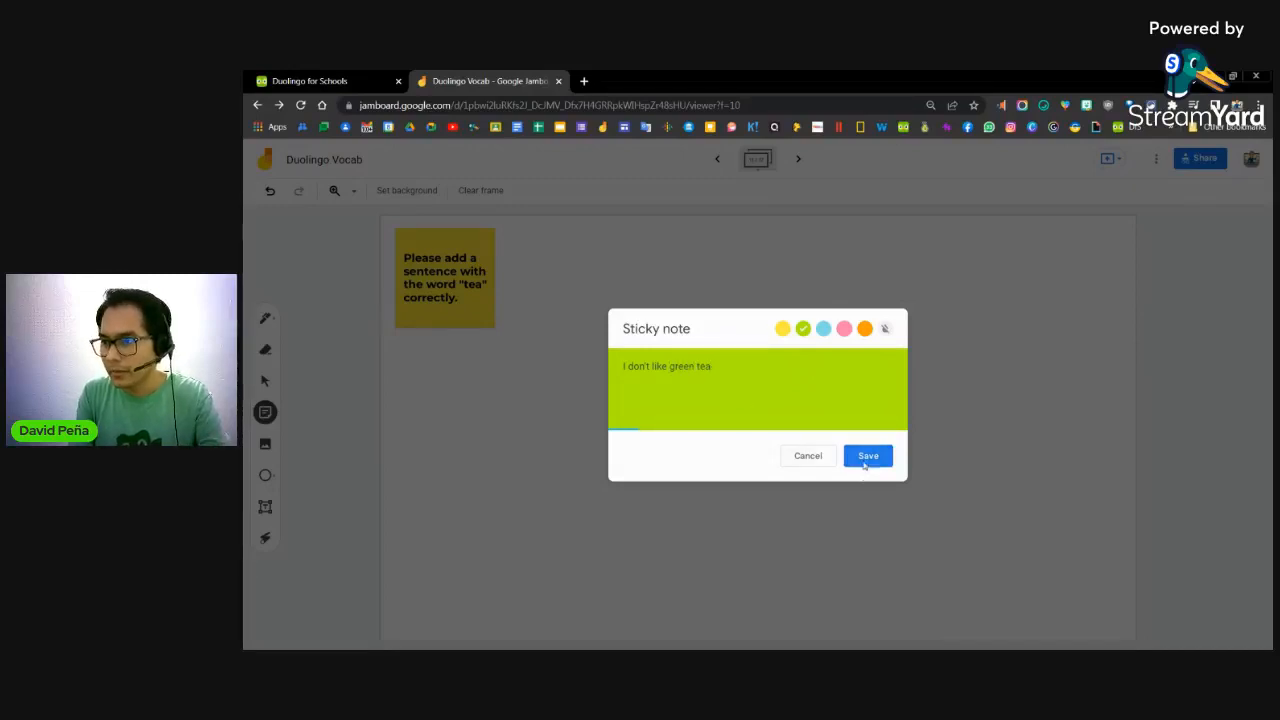
click(866, 456)
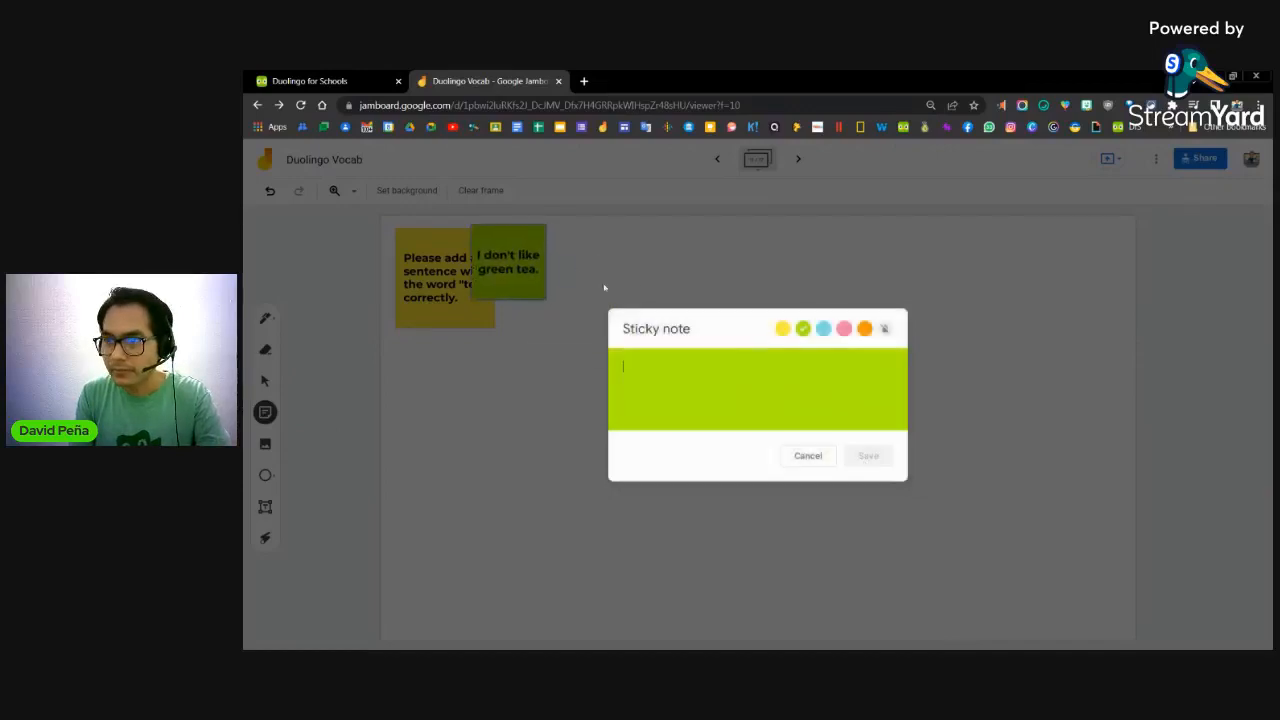
click(808, 456)
drag(510, 275, 632, 310)
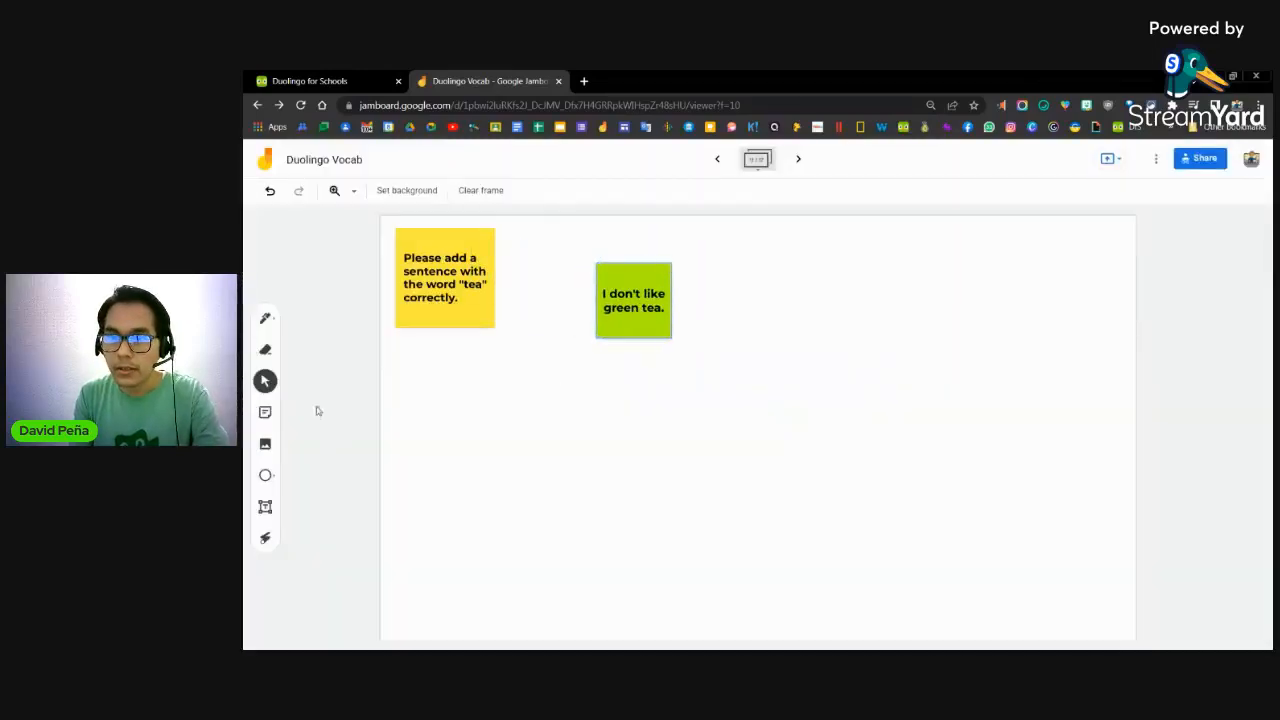
Add a pink sticky note with a person's first name followed by "prefers Chai tea to lemon tea.".
click(265, 412)
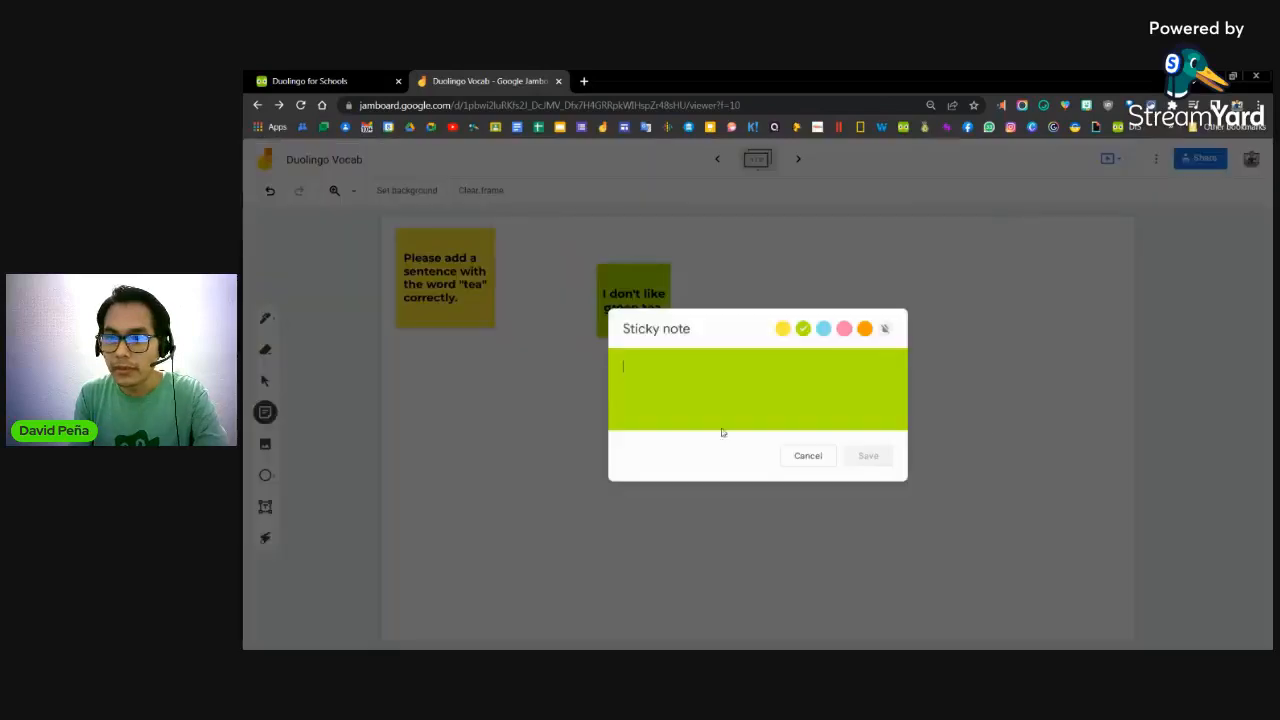
click(844, 328)
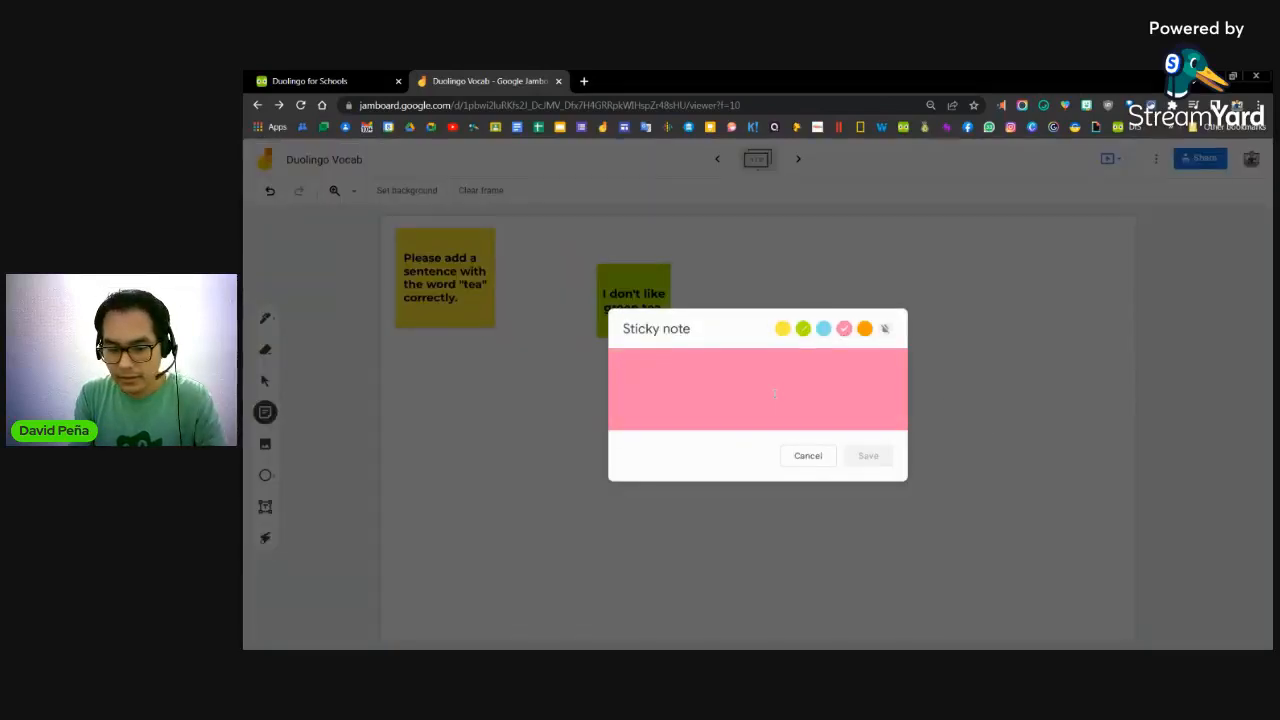
text(Jazmin)
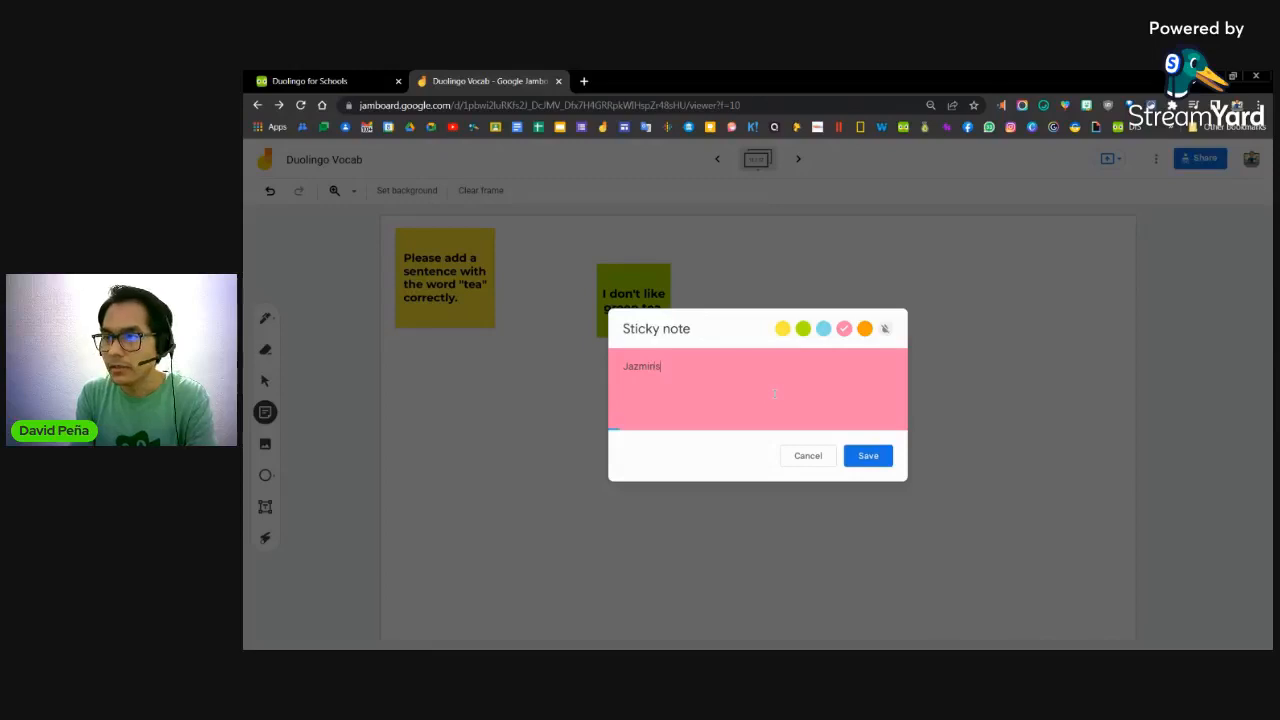
text(n)
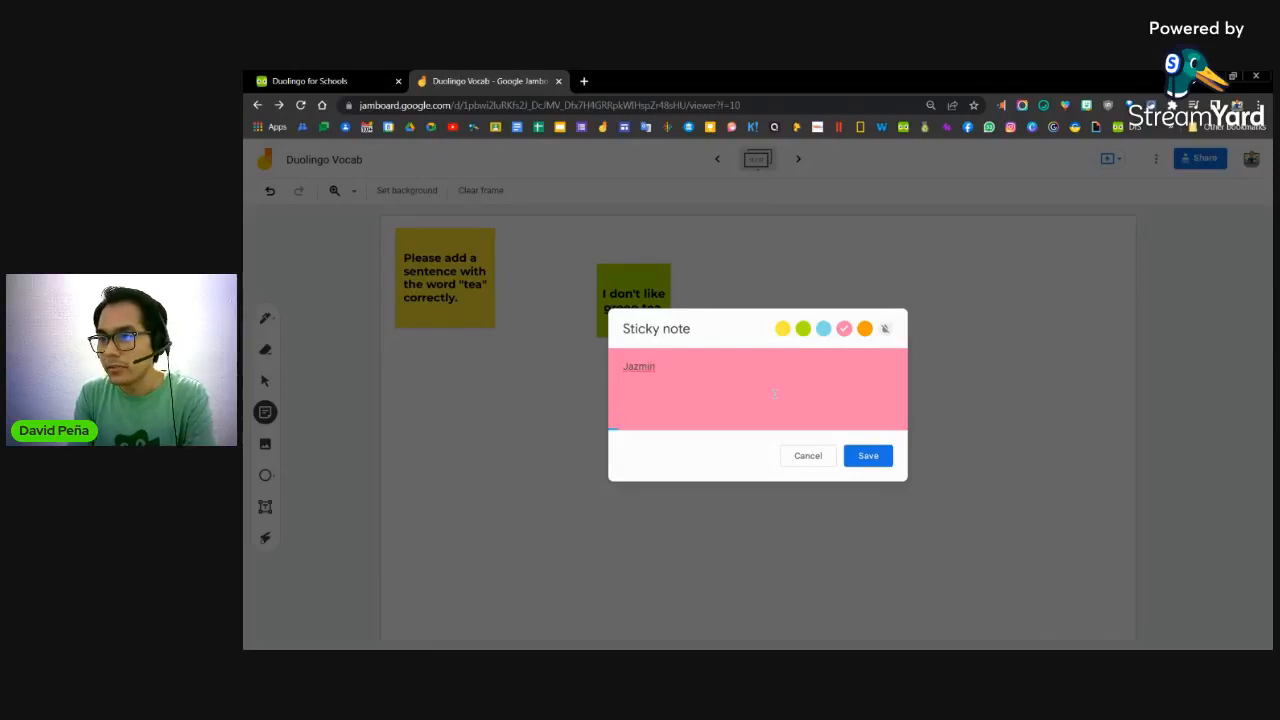
text( prefer)
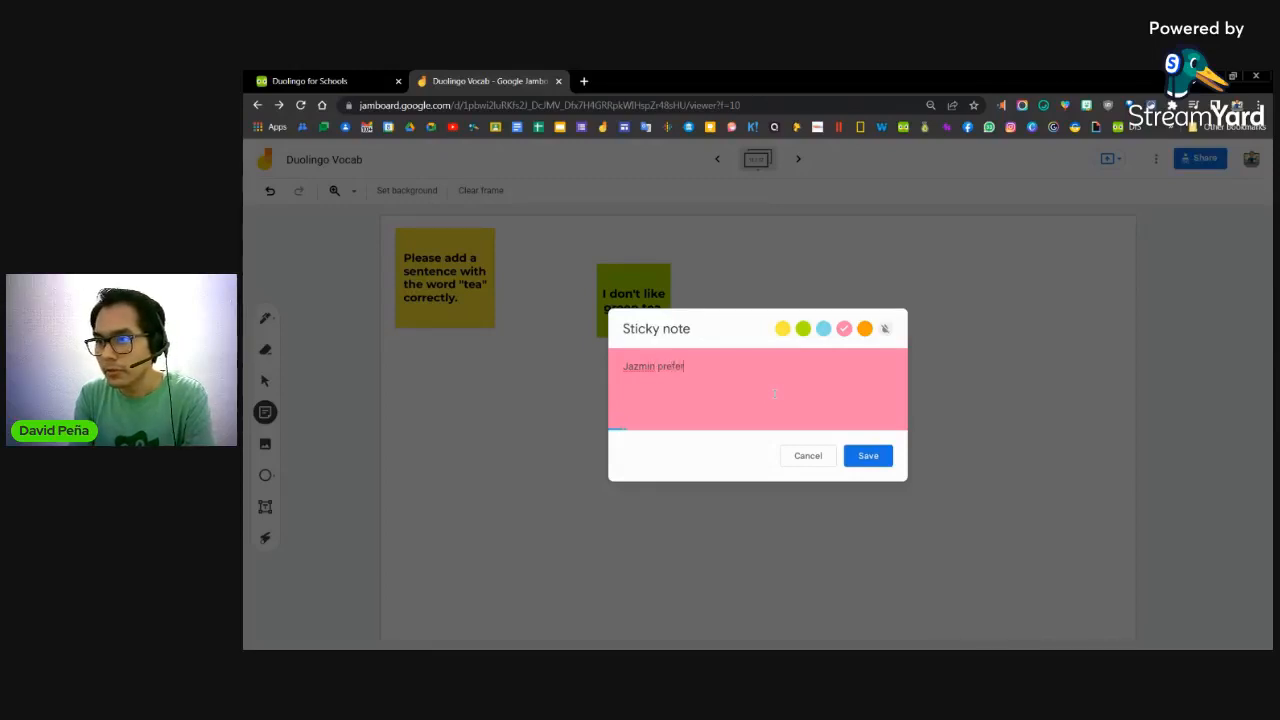
text(s Chi)
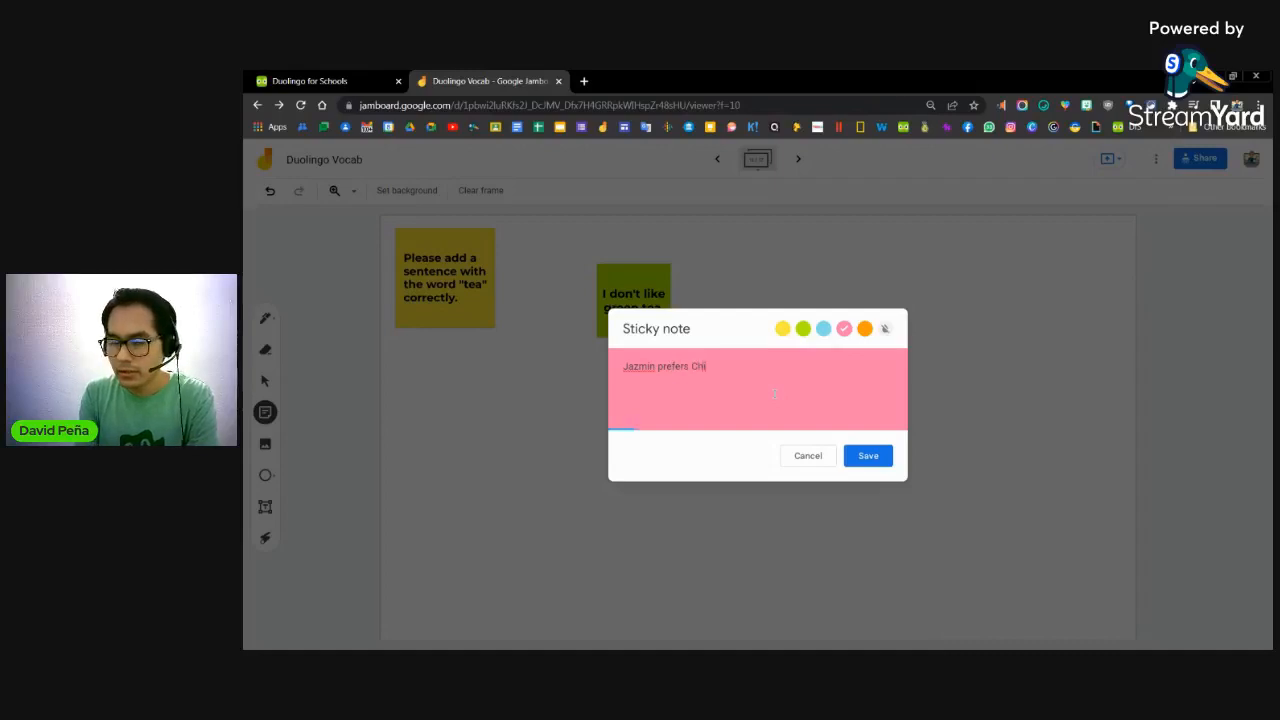
key(BackSpace)
text(ai te)
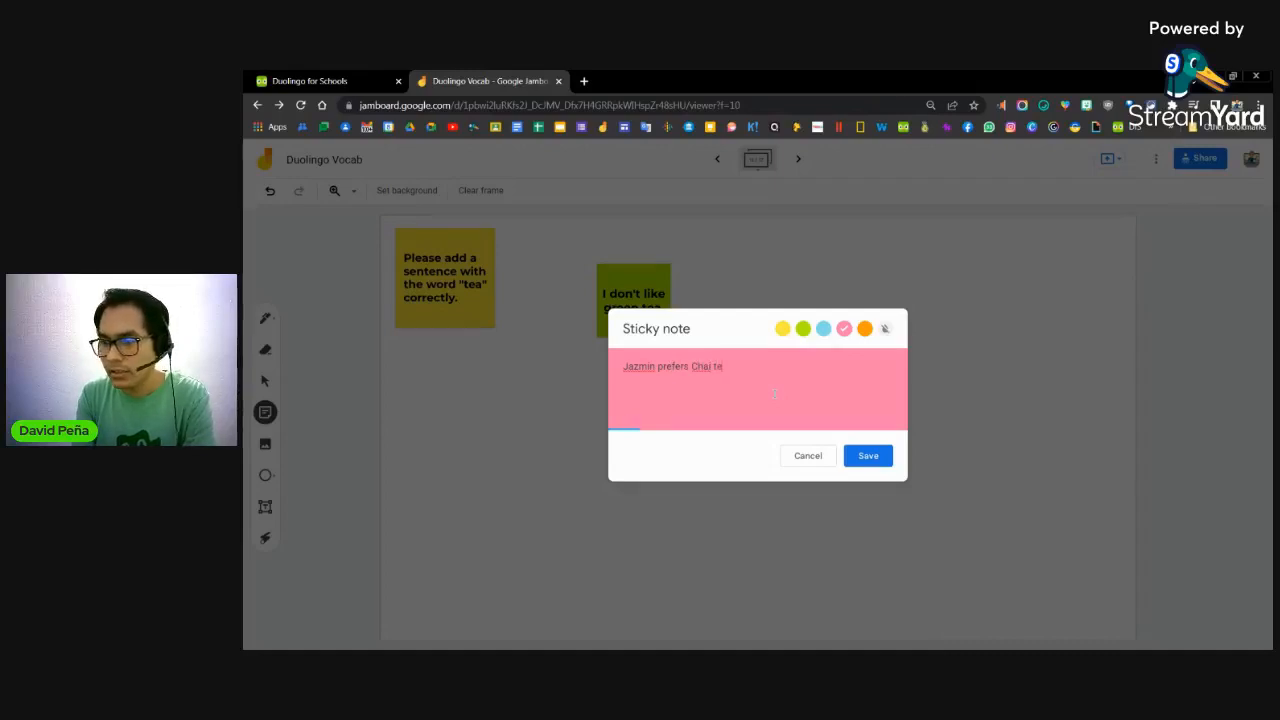
text(a to)
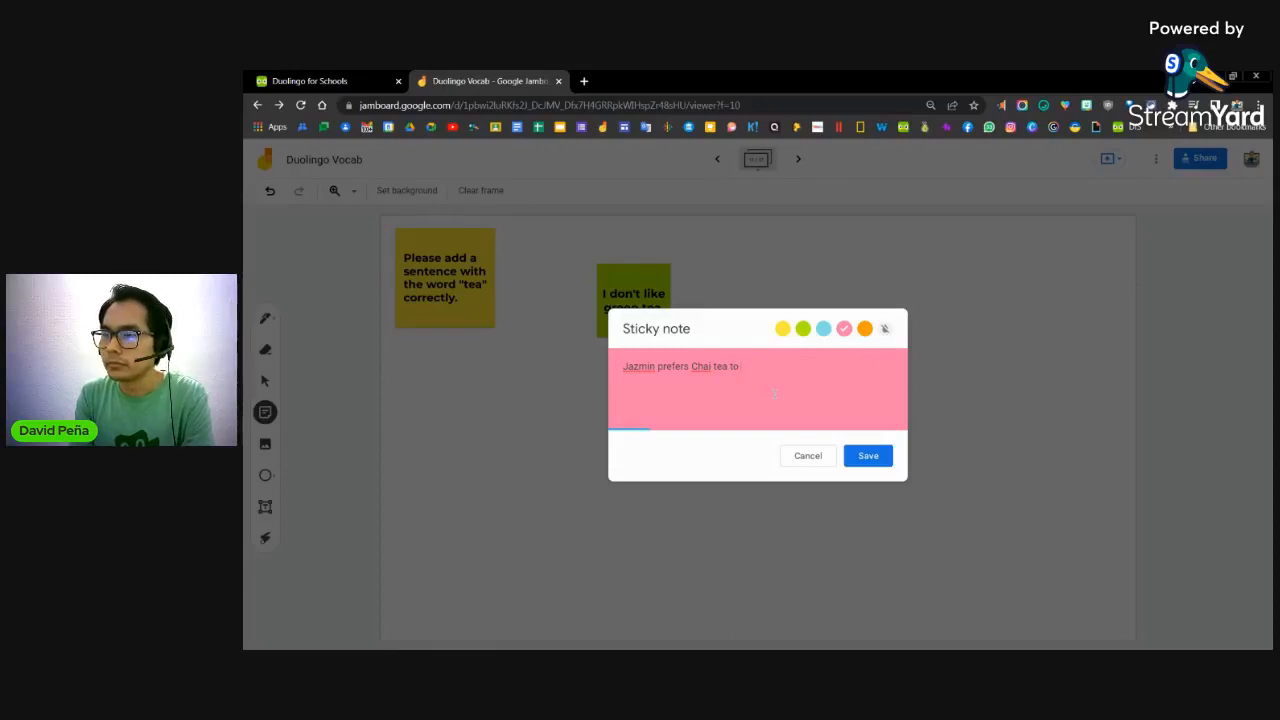
text( lem)
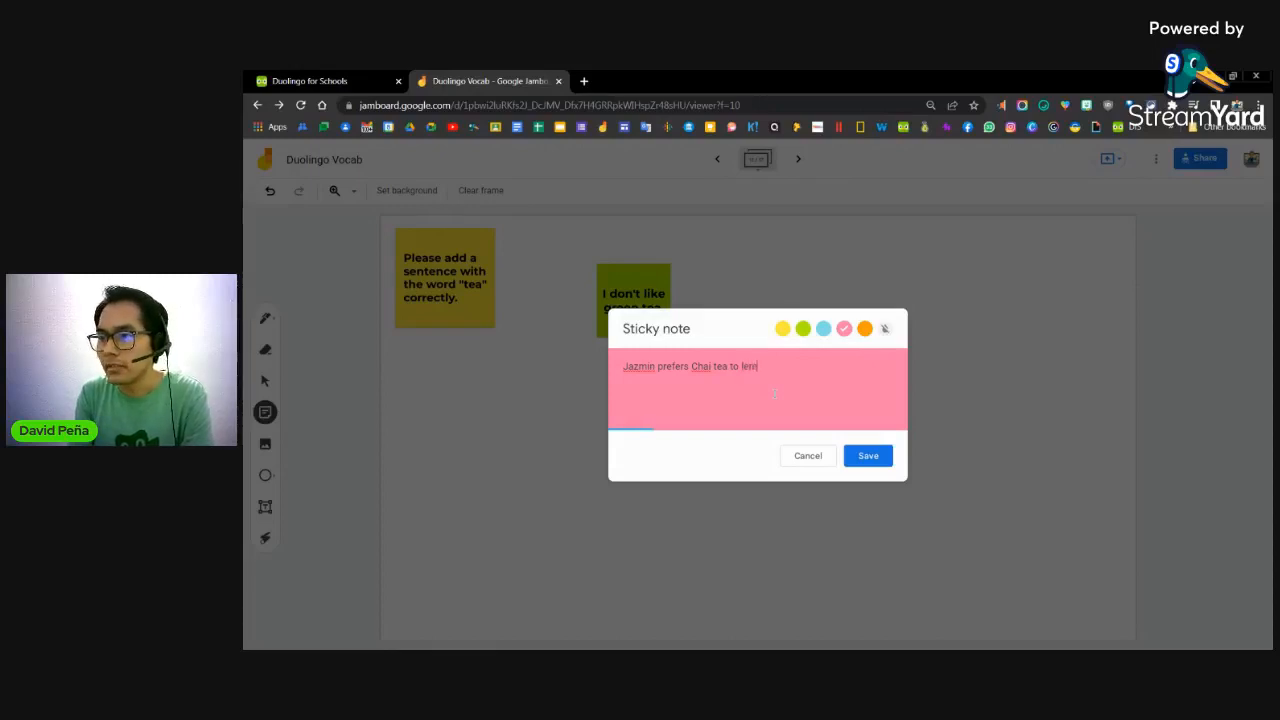
text(on)
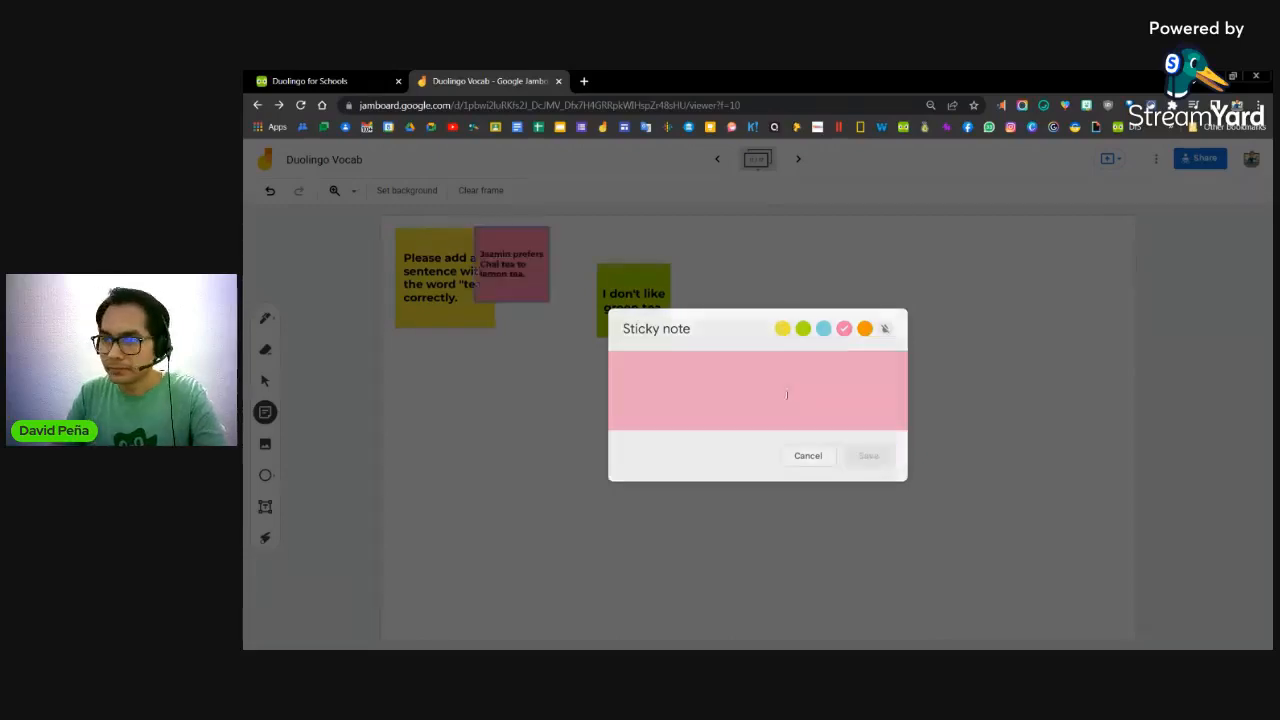
Move the pink sticky note to the far right of the frame, slightly lower than the green note.
click(528, 297)
drag(514, 262, 741, 303)
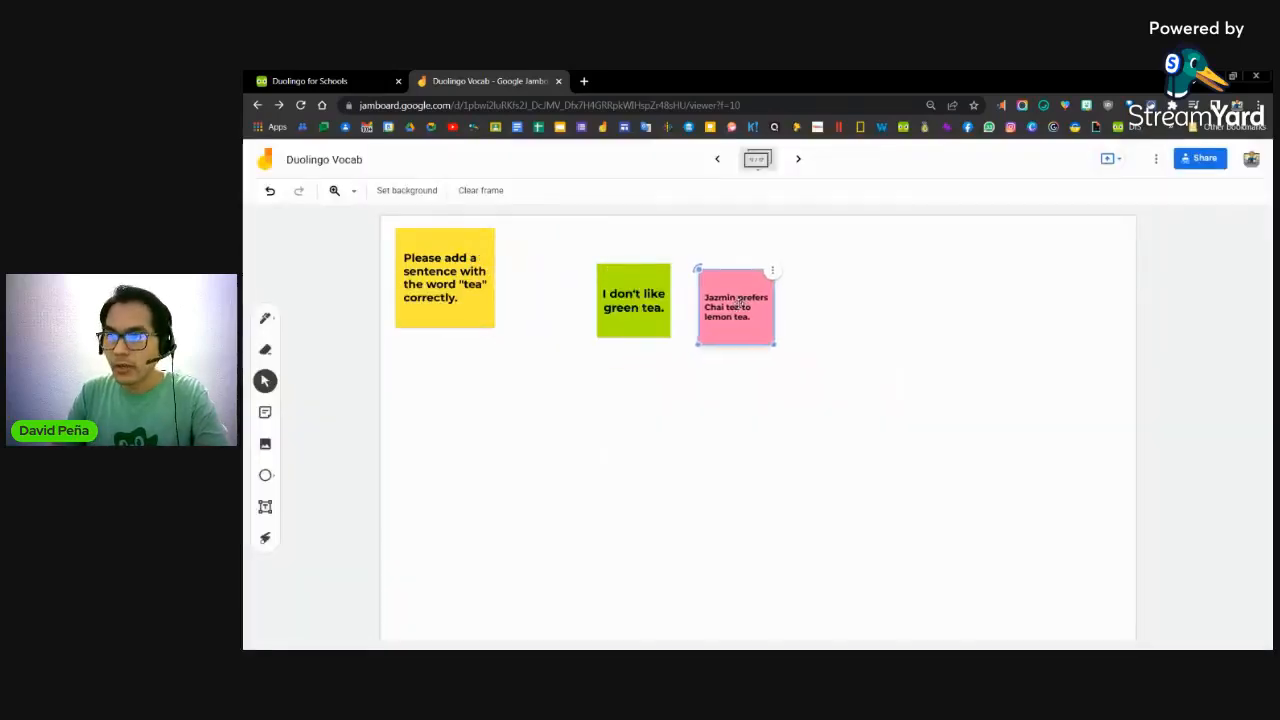
click(352, 416)
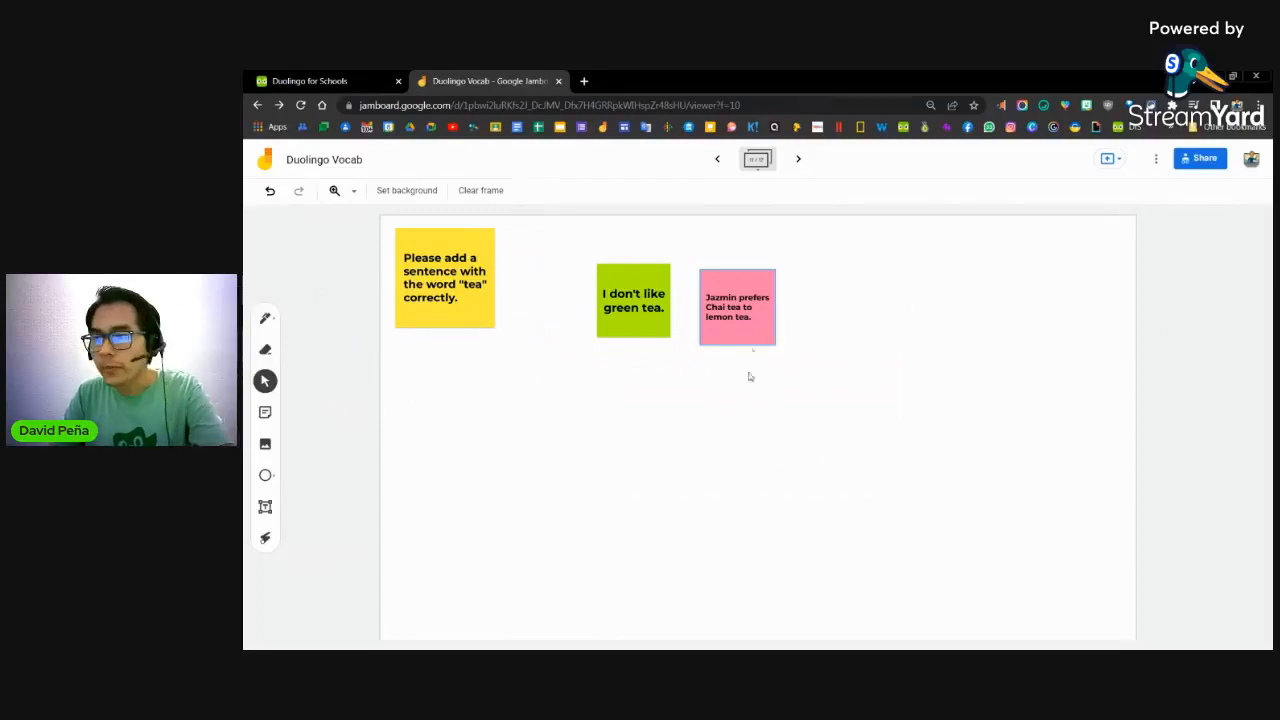
drag(752, 326, 1017, 359)
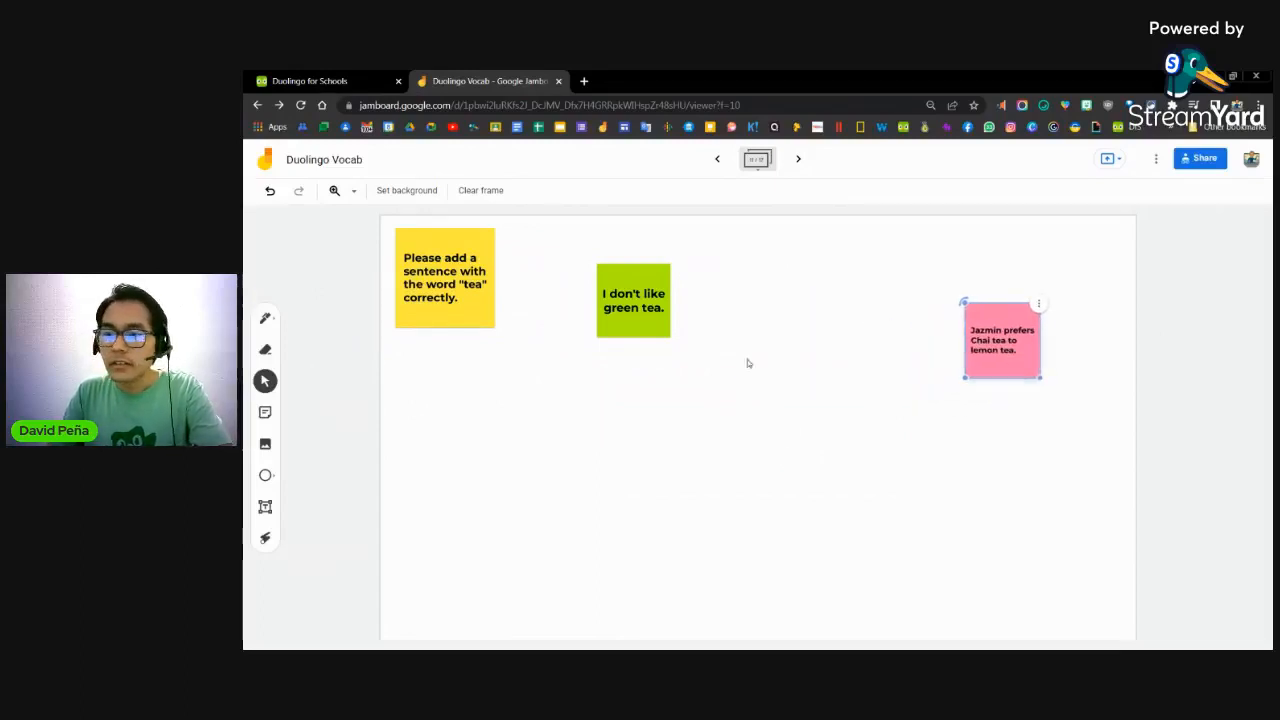
click(278, 358)
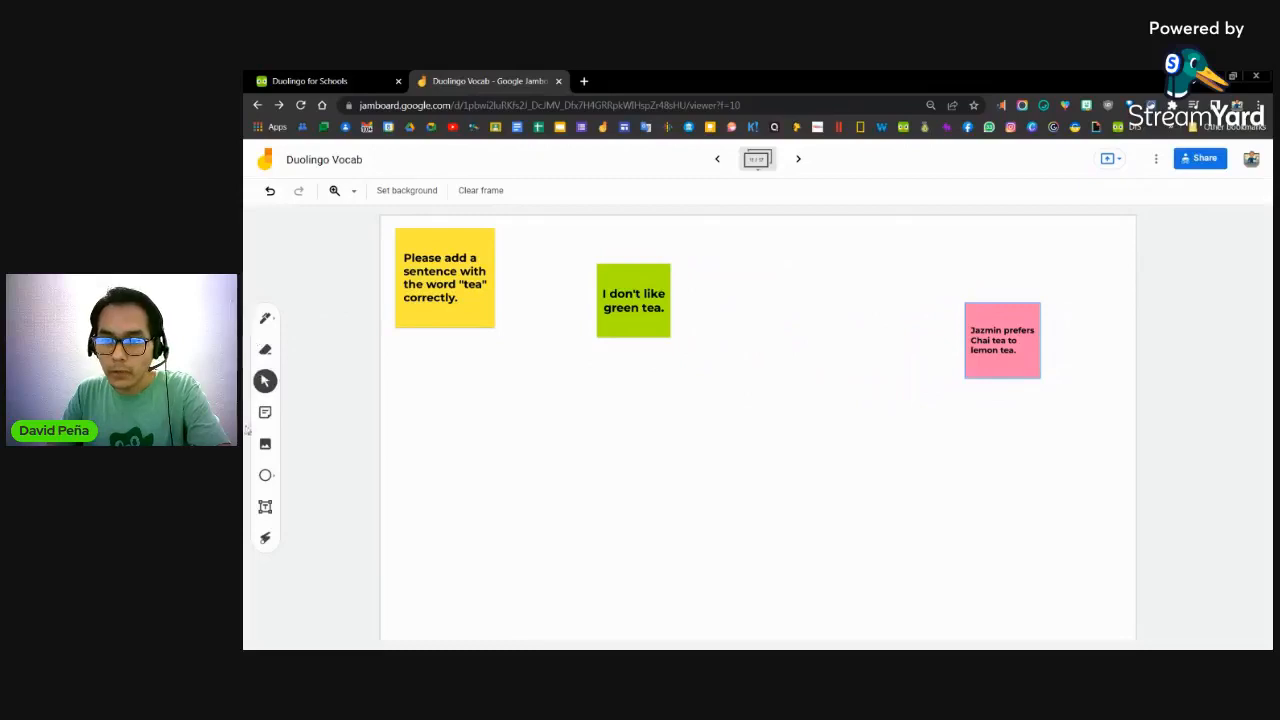
Draw a three-column table with the blue Marker: three vertical lines and a horizontal header line across them, right of the yellow note.
click(266, 318)
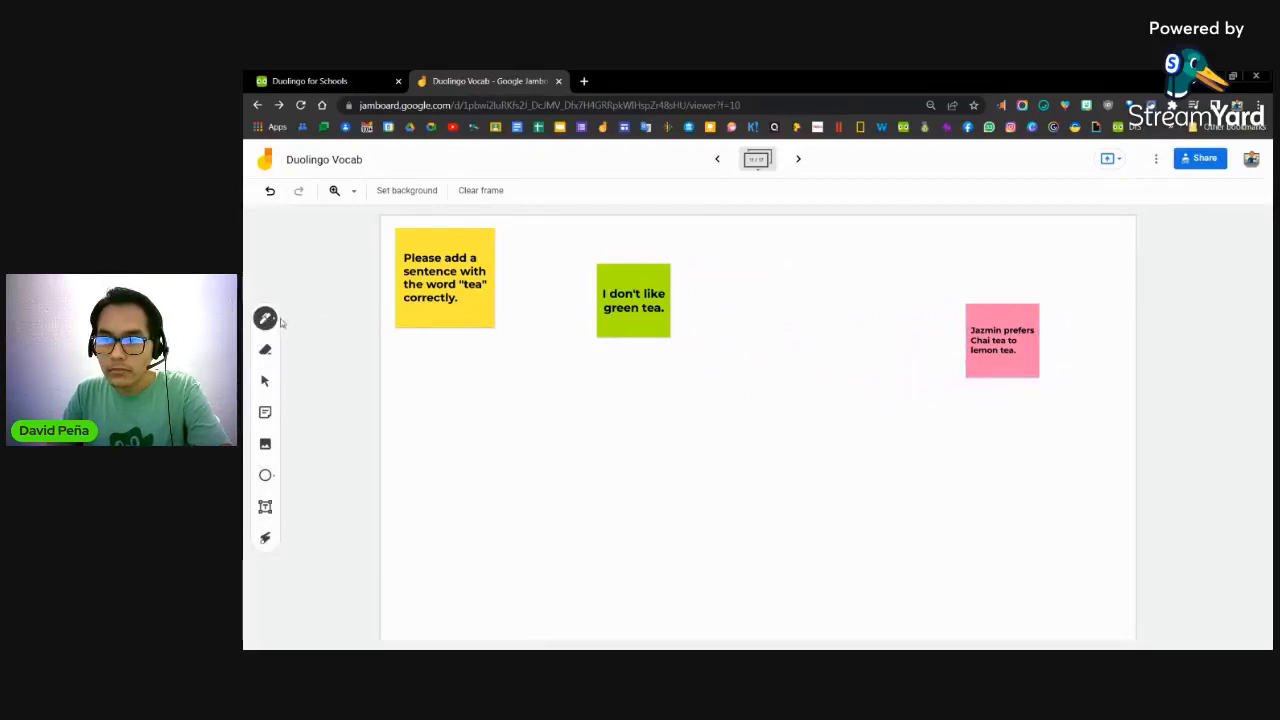
click(265, 318)
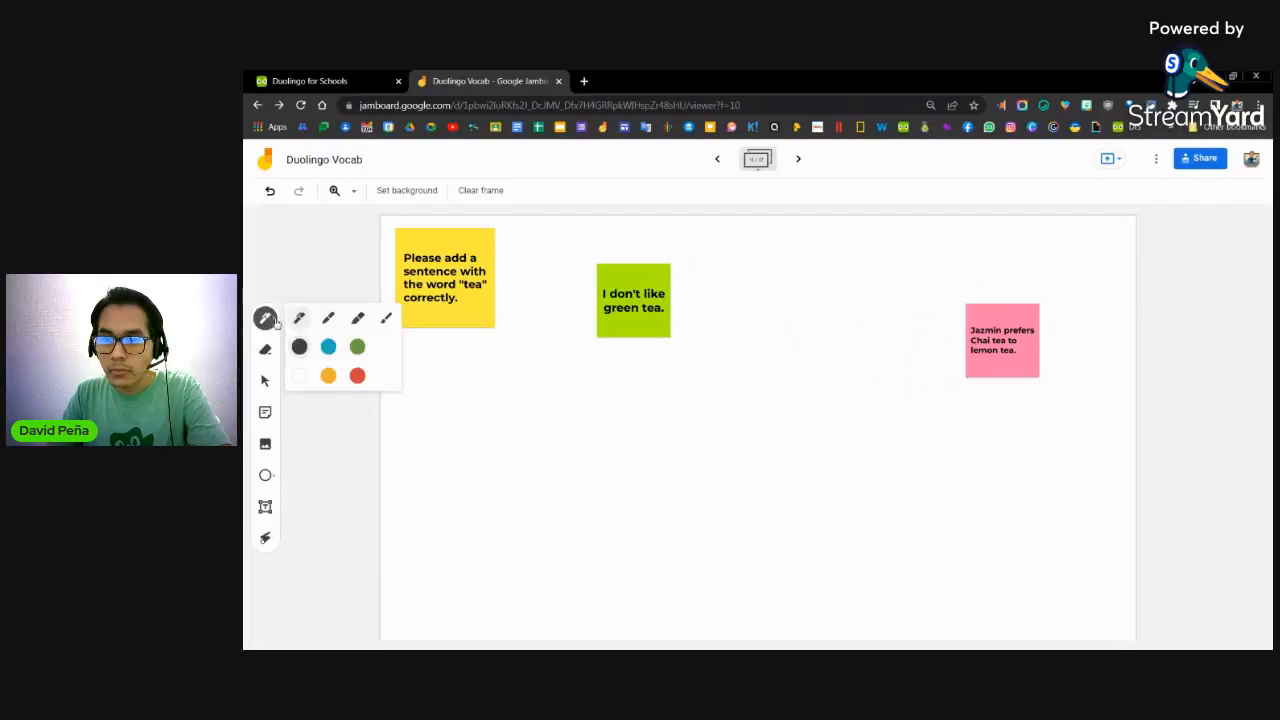
click(322, 346)
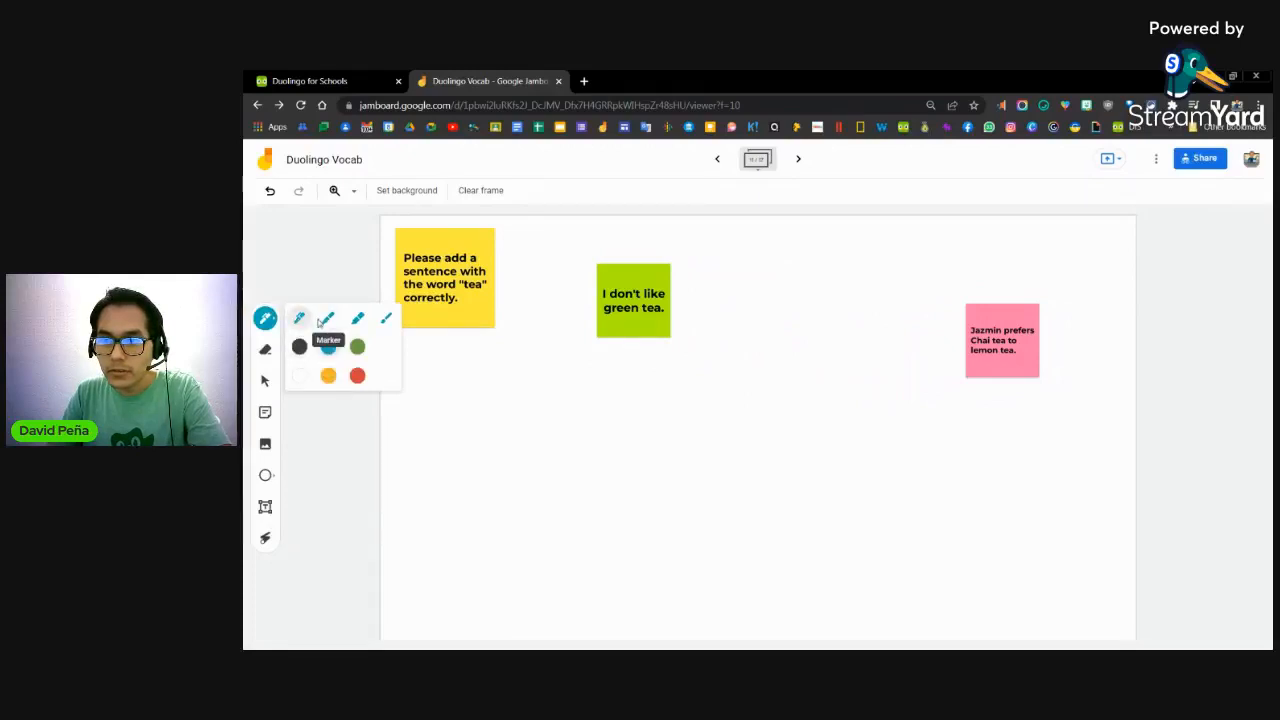
click(325, 320)
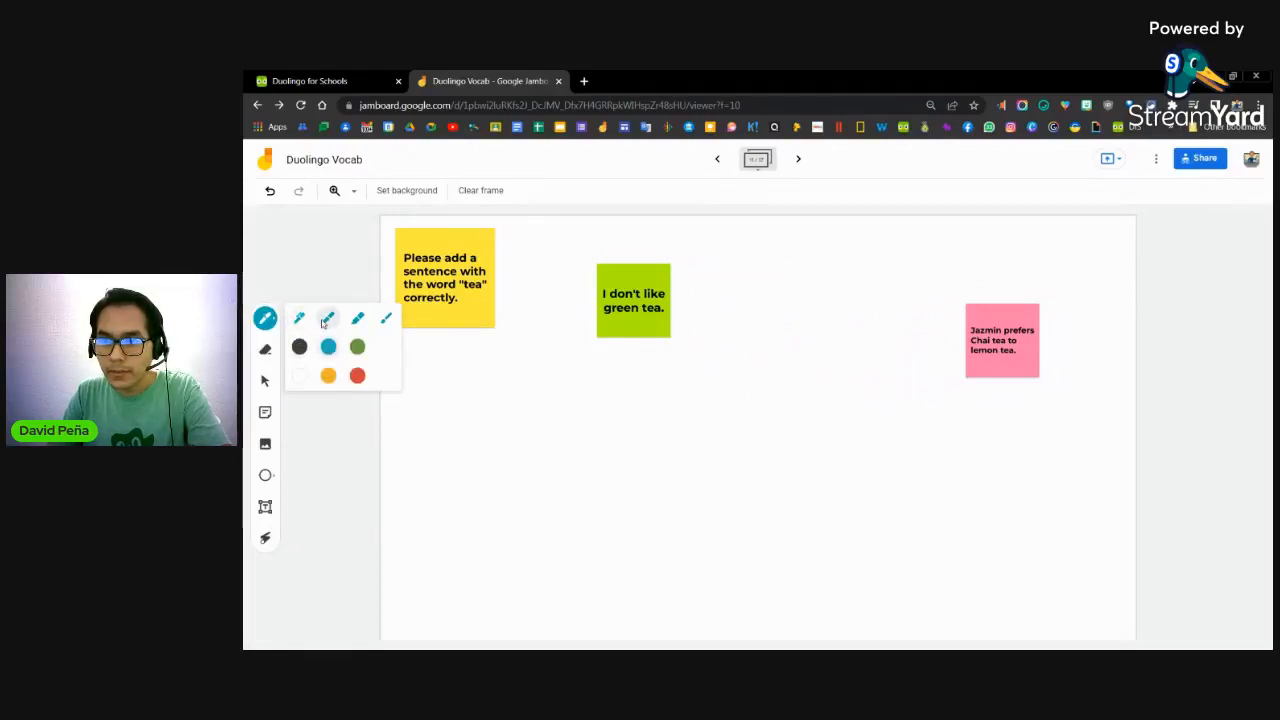
click(555, 370)
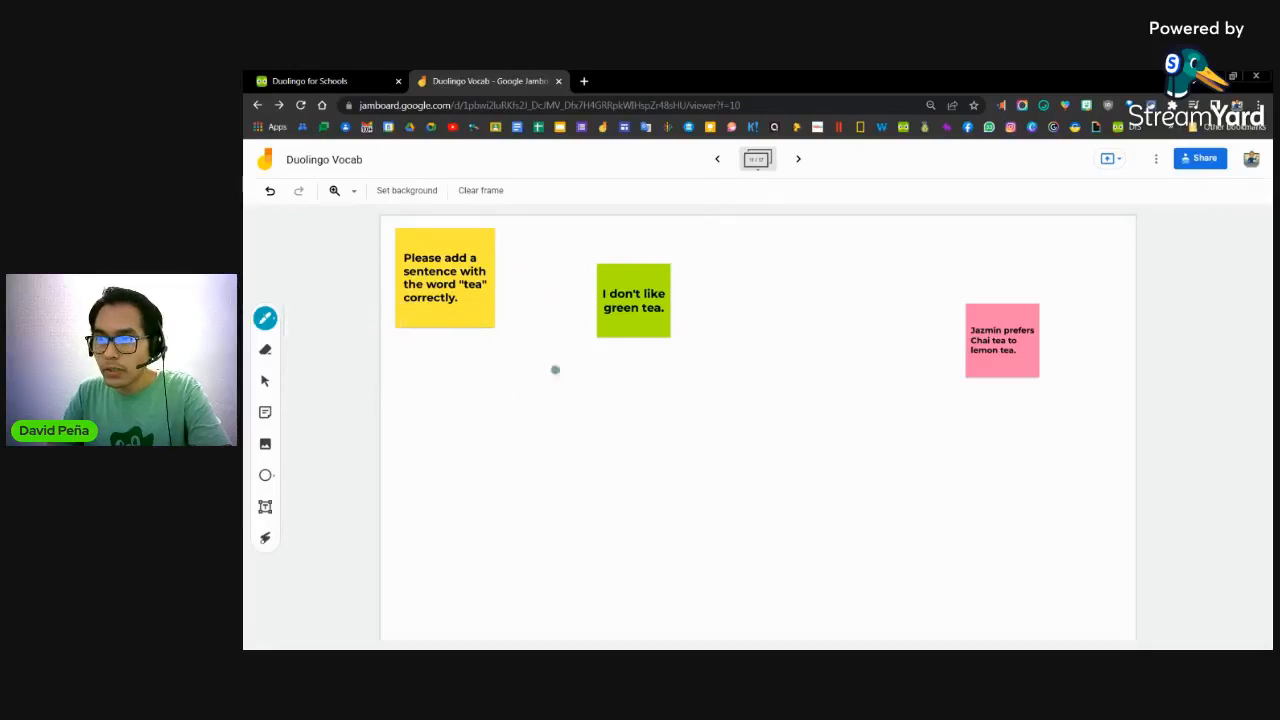
drag(558, 238, 557, 608)
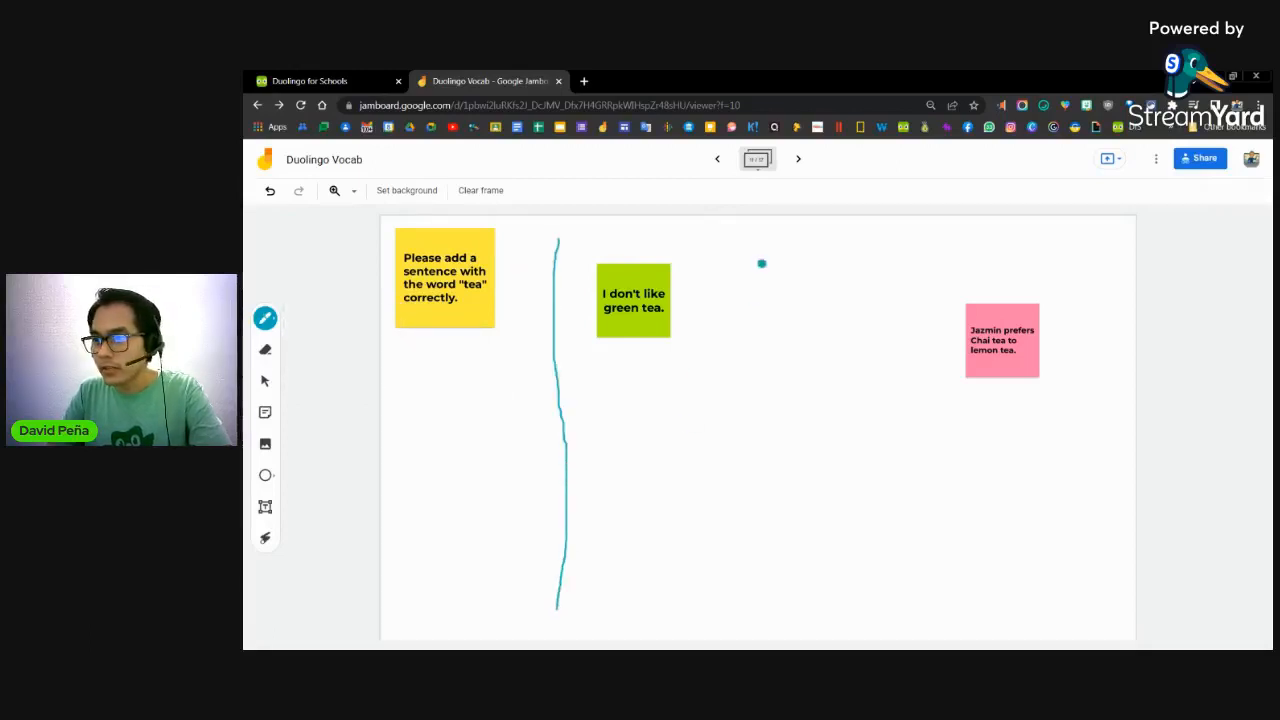
drag(761, 237, 779, 616)
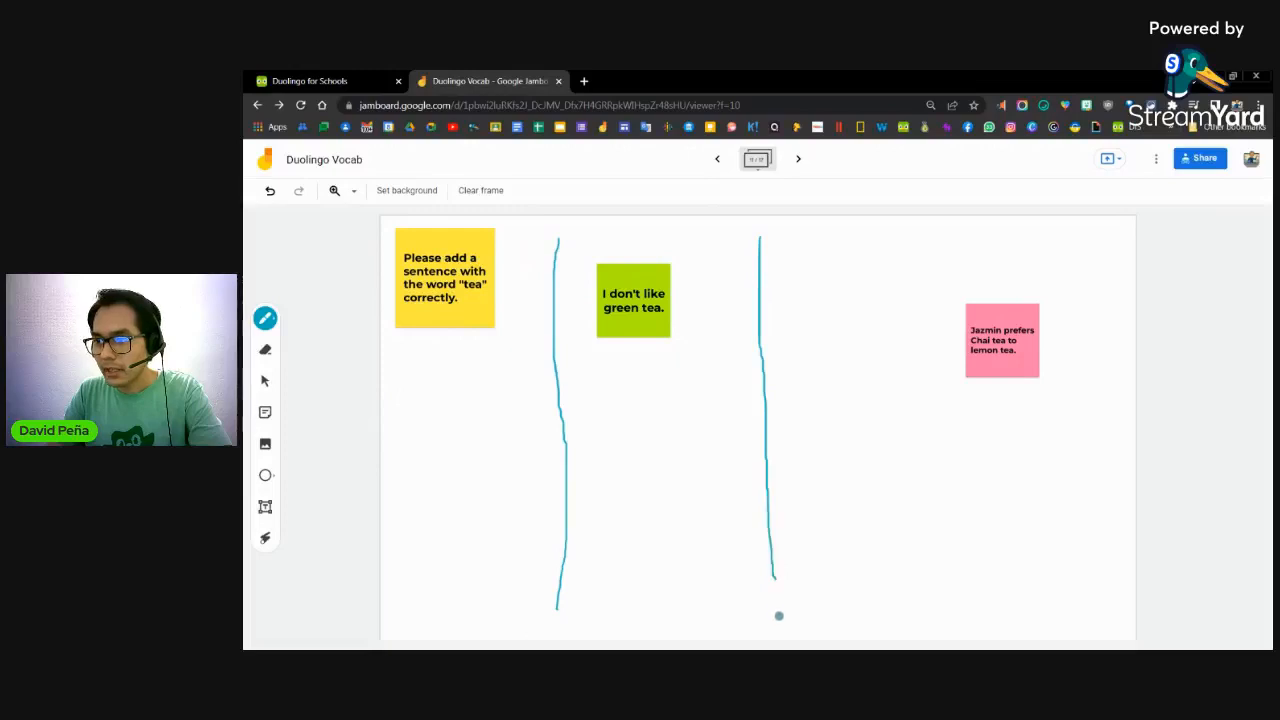
drag(937, 240, 951, 611)
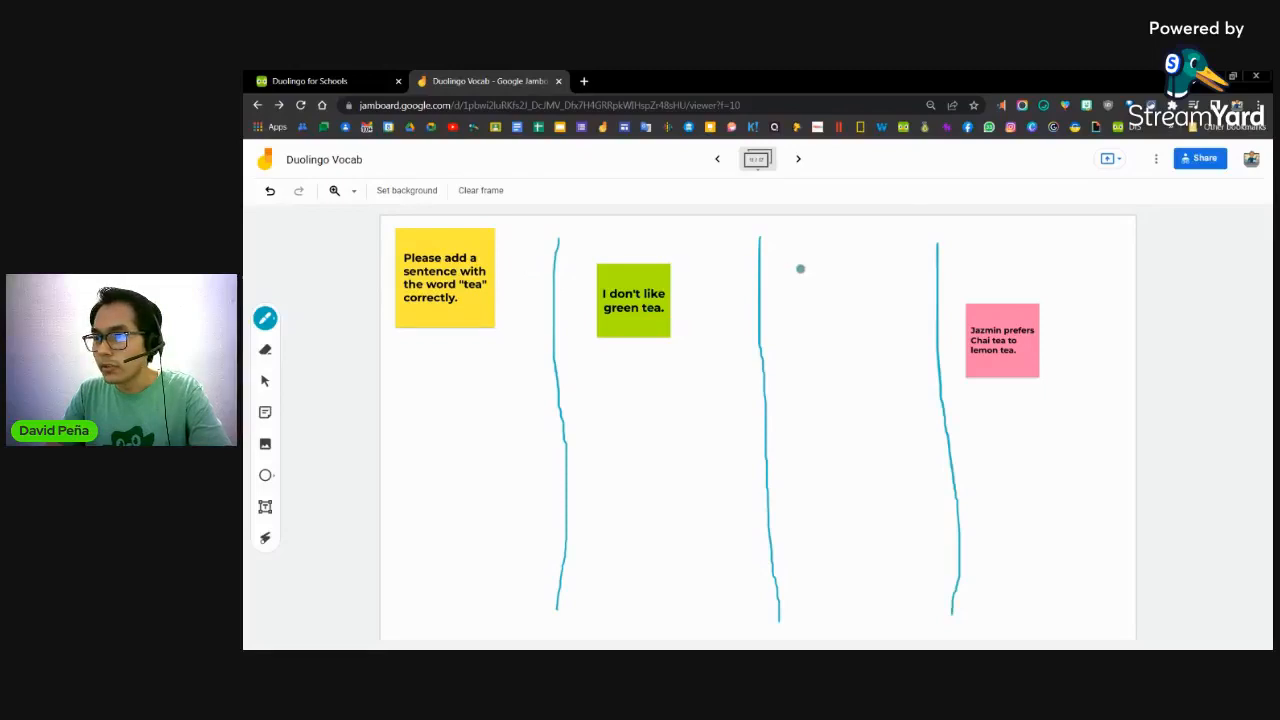
drag(546, 268, 1126, 284)
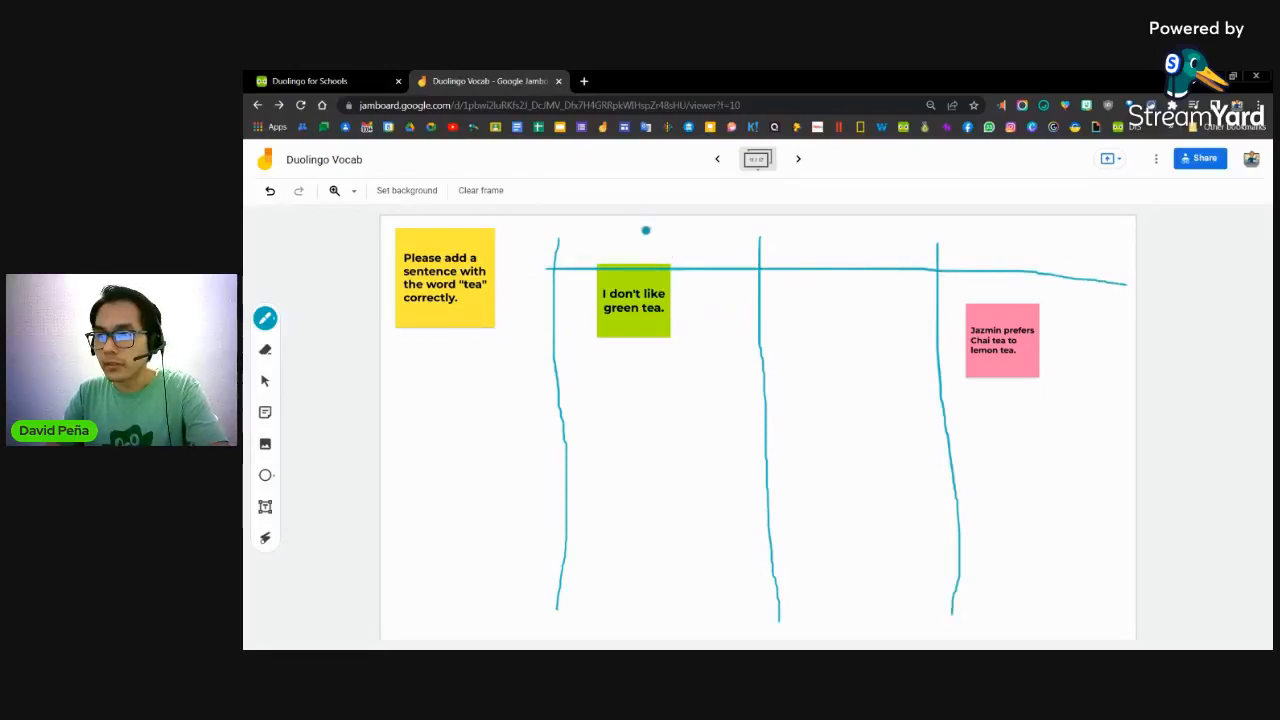
Handwrite the column headings "+", "-" and "?" above the table's header line, from left to right.
mouse_move(648, 238)
mouse_down()
mouse_move(657, 263)
mouse_move(654, 241)
mouse_move(629, 244)
mouse_move(646, 237)
mouse_up()
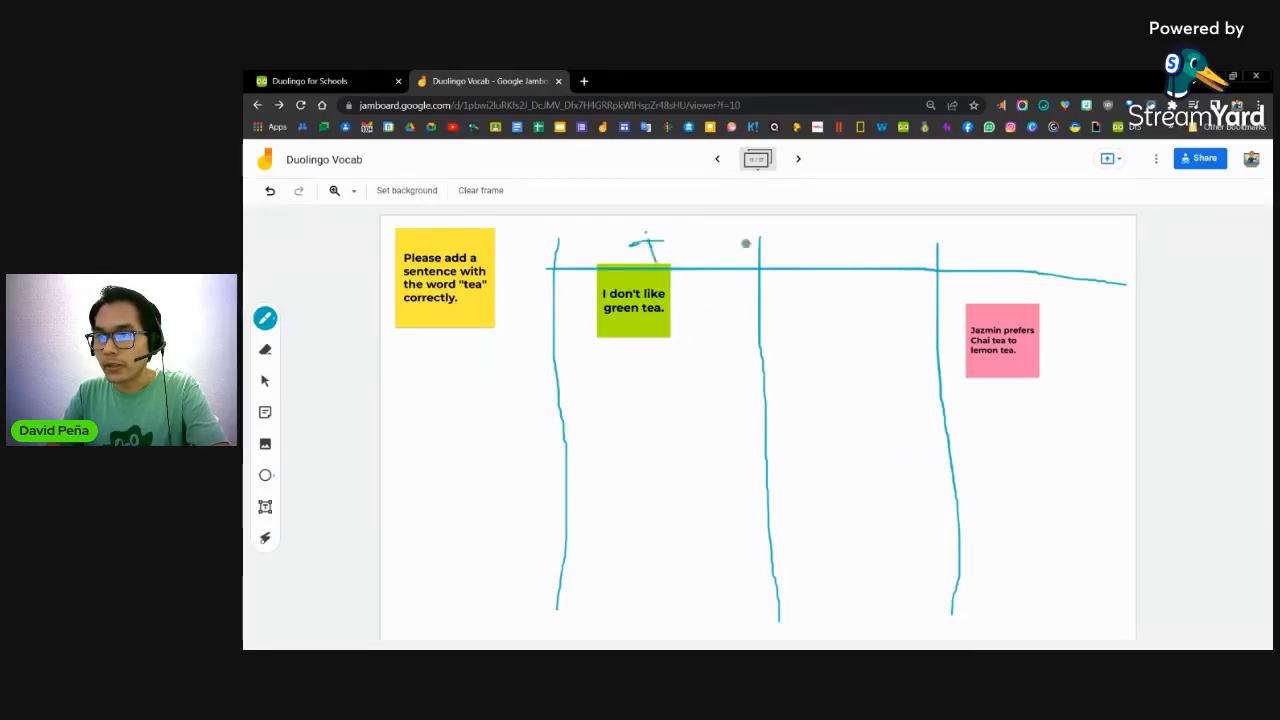
drag(865, 250, 829, 248)
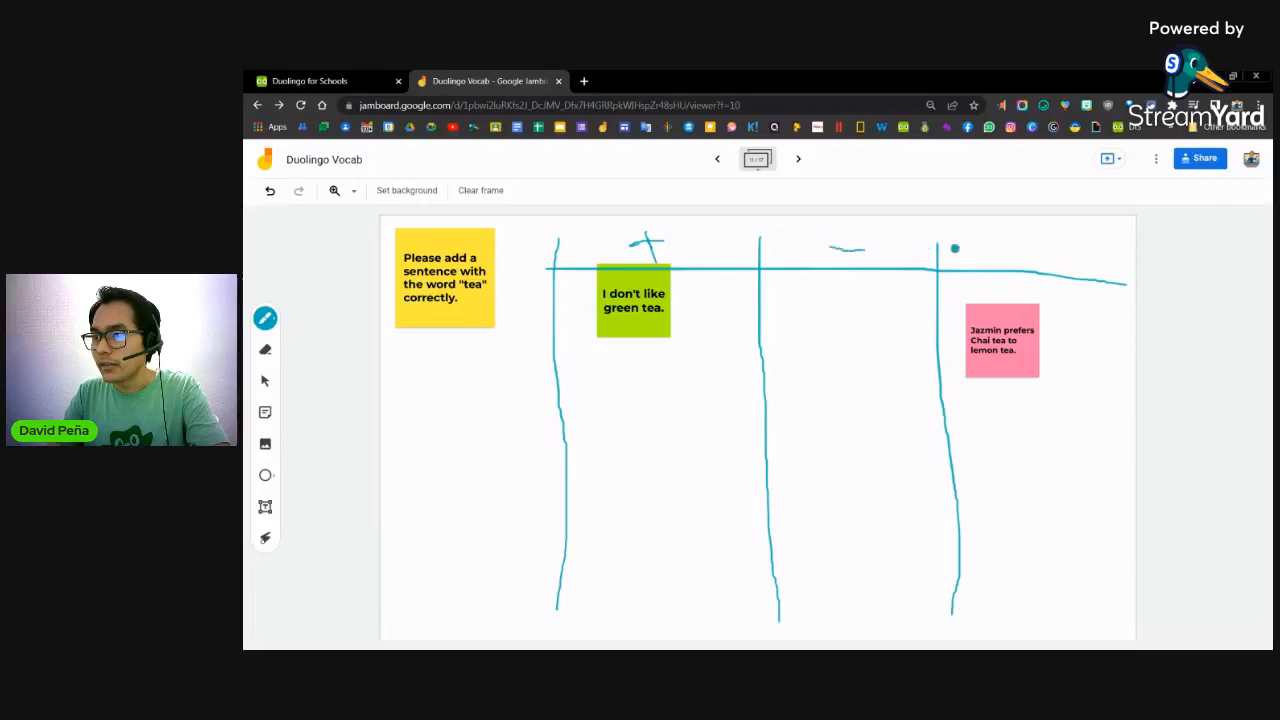
mouse_move(991, 237)
mouse_down()
mouse_move(1020, 218)
mouse_move(1017, 252)
mouse_up()
click(1020, 265)
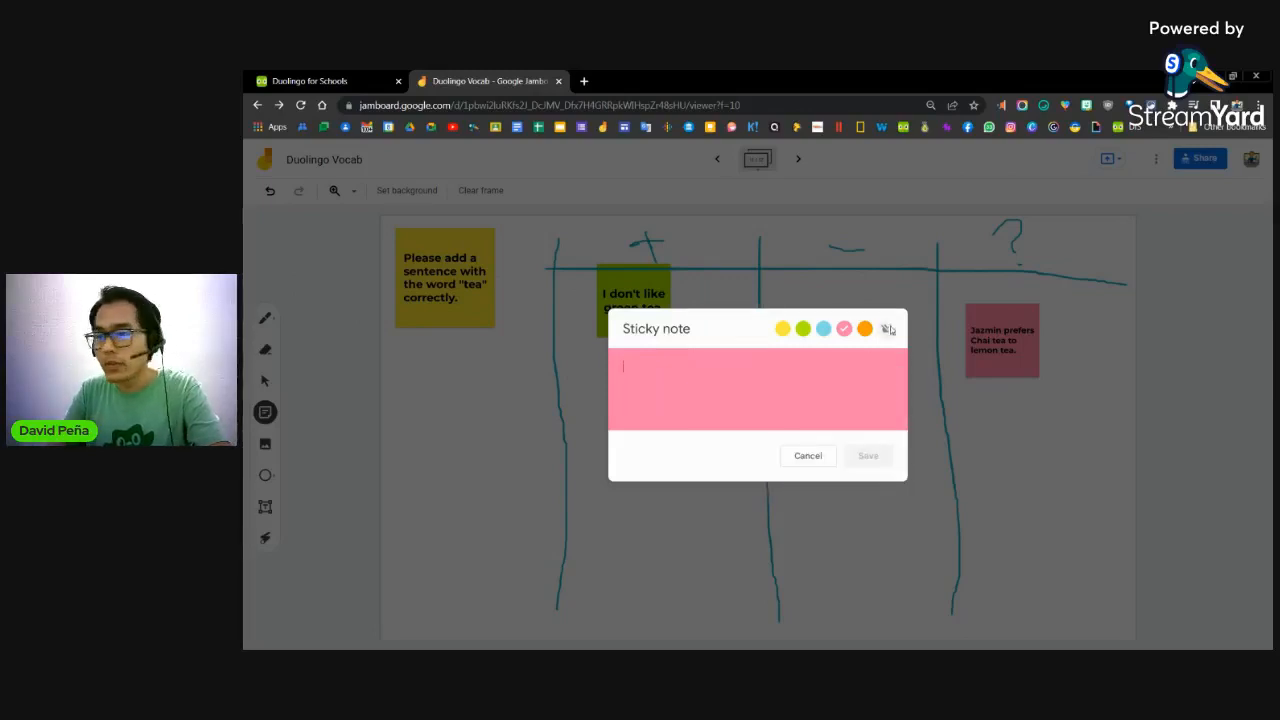
Add a blue sticky note with a person's first name followed by "doesn't drink tea on Mondays.".
click(822, 330)
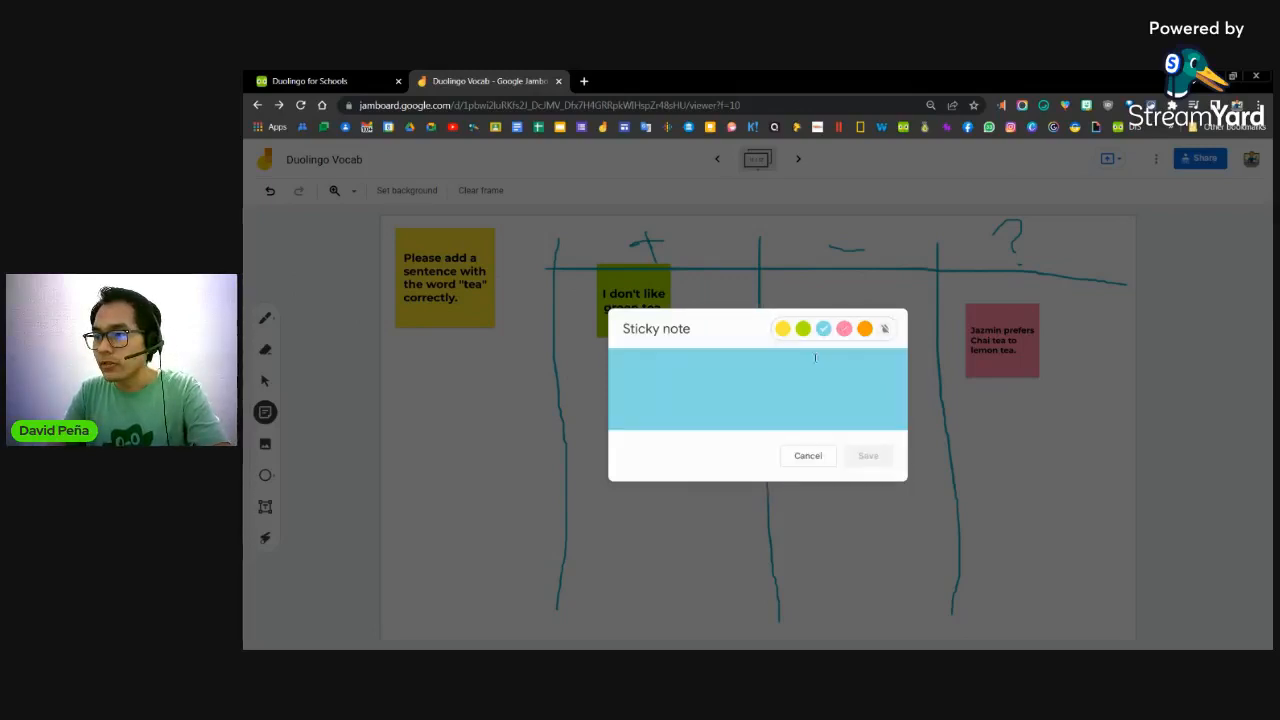
click(732, 405)
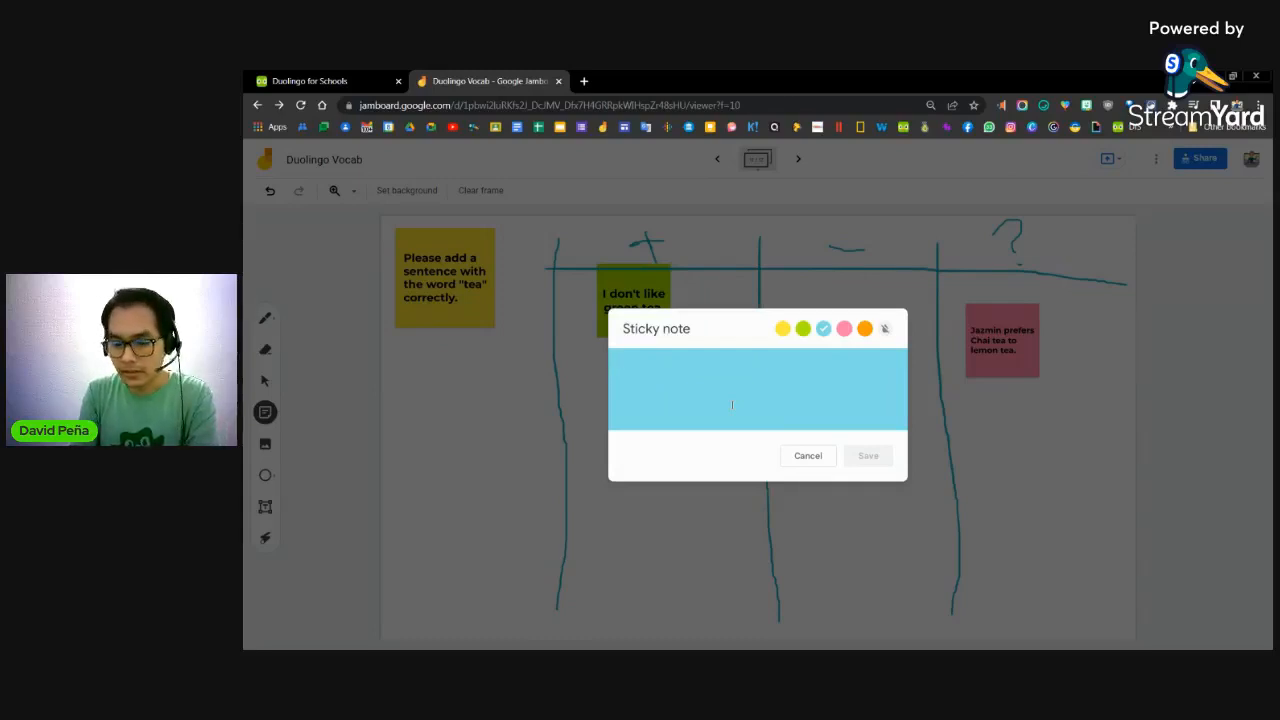
text(Da)
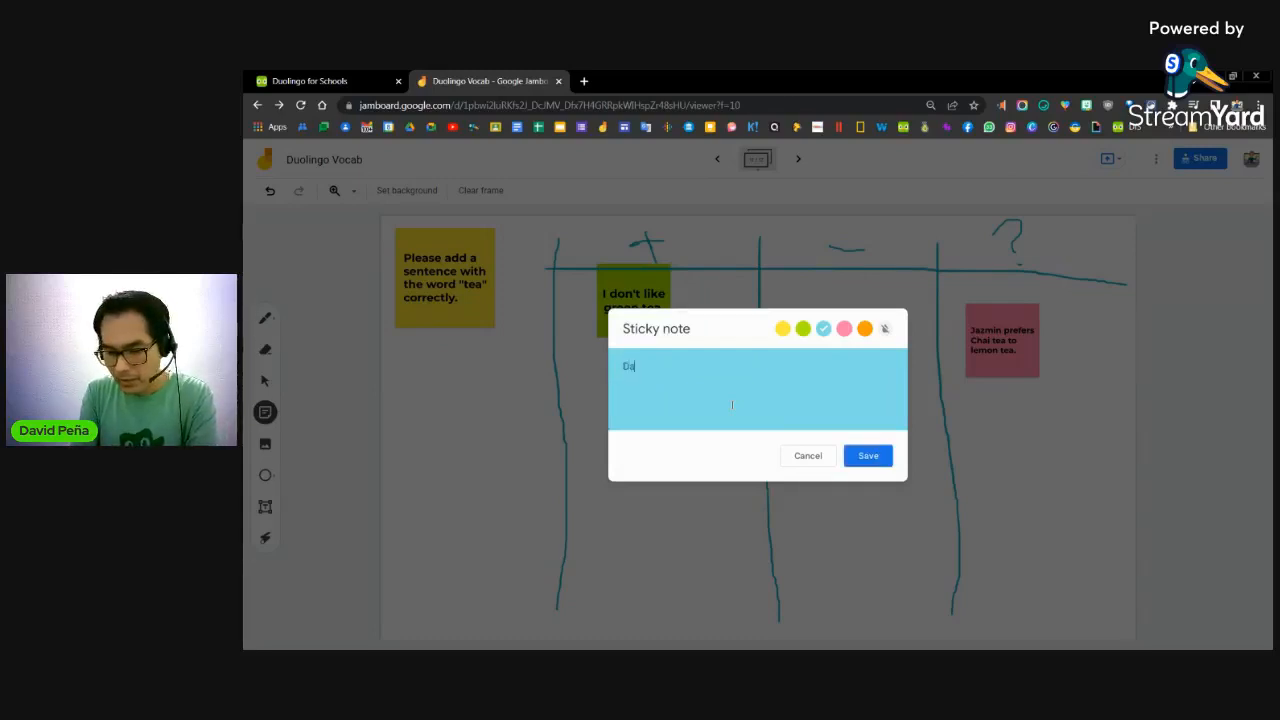
text(niel doen)
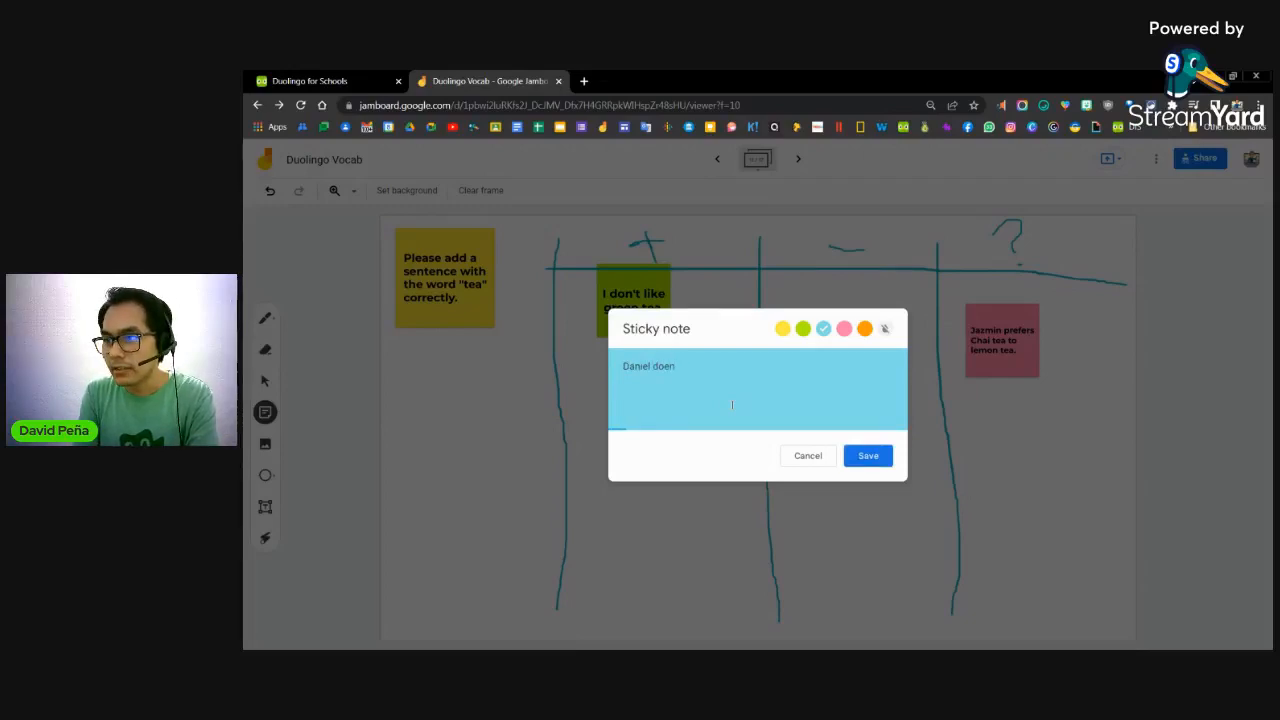
key(BackSpace)
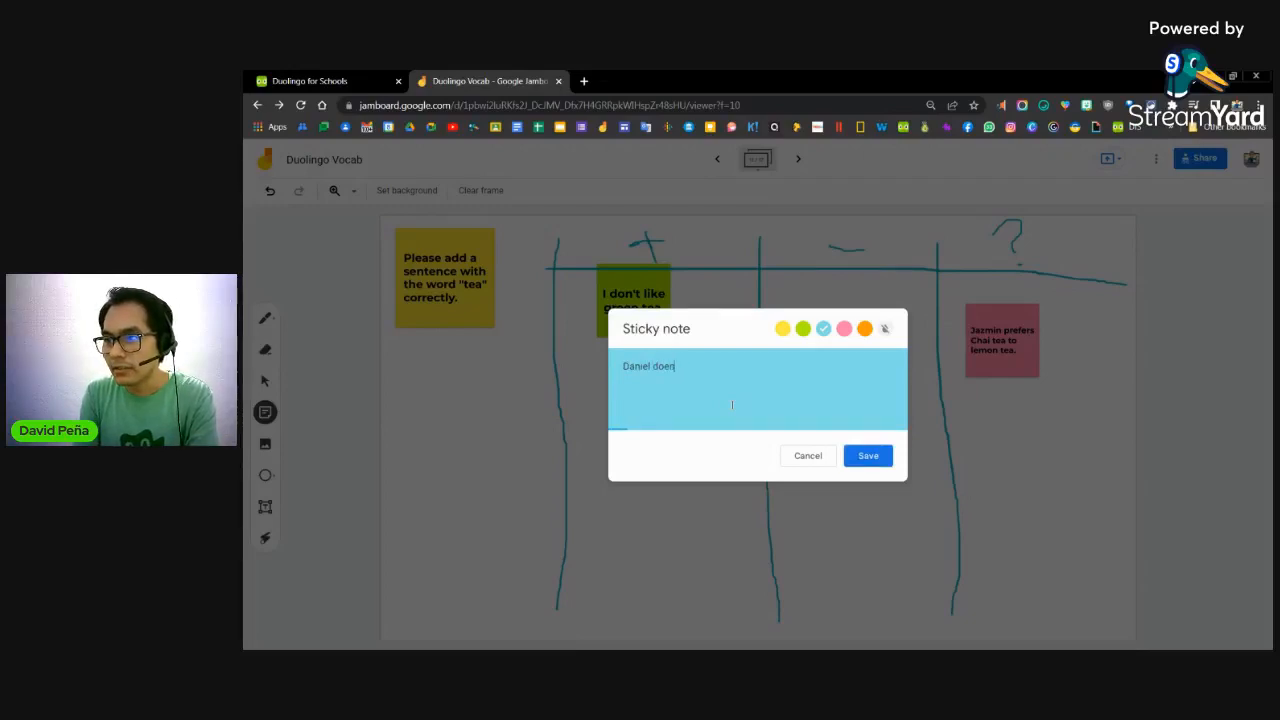
text(sn't d)
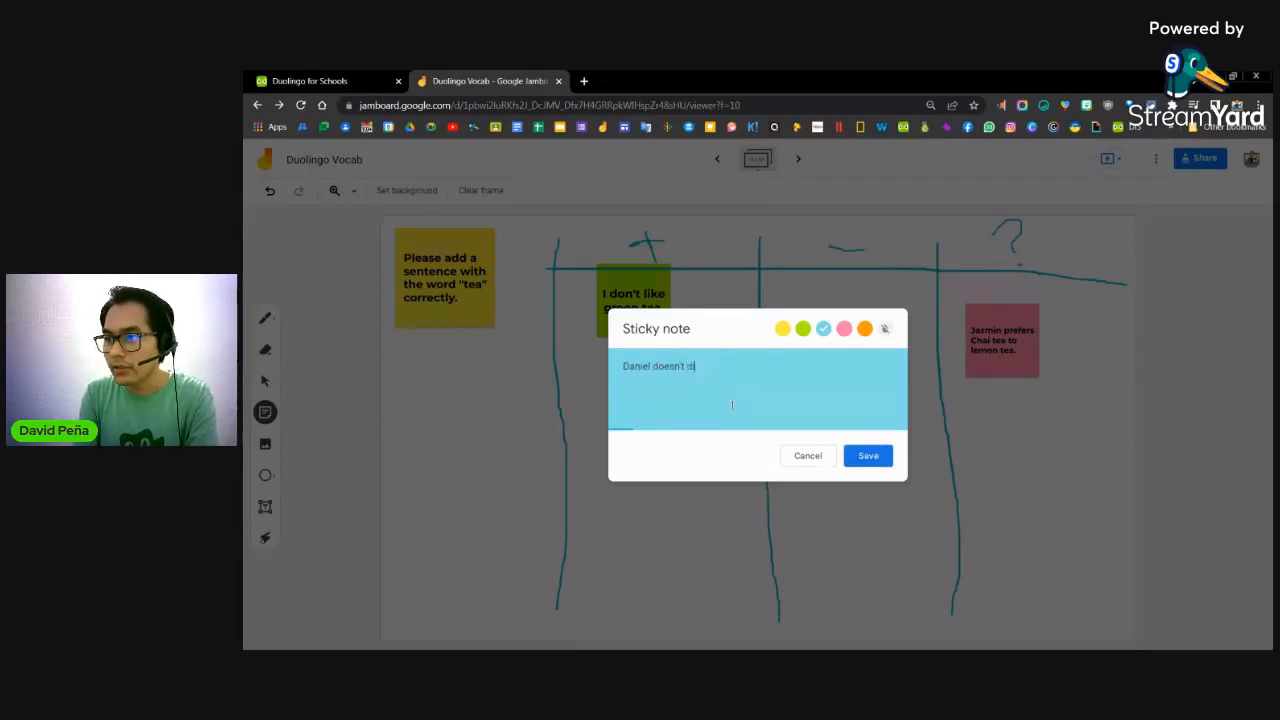
text(rink tea)
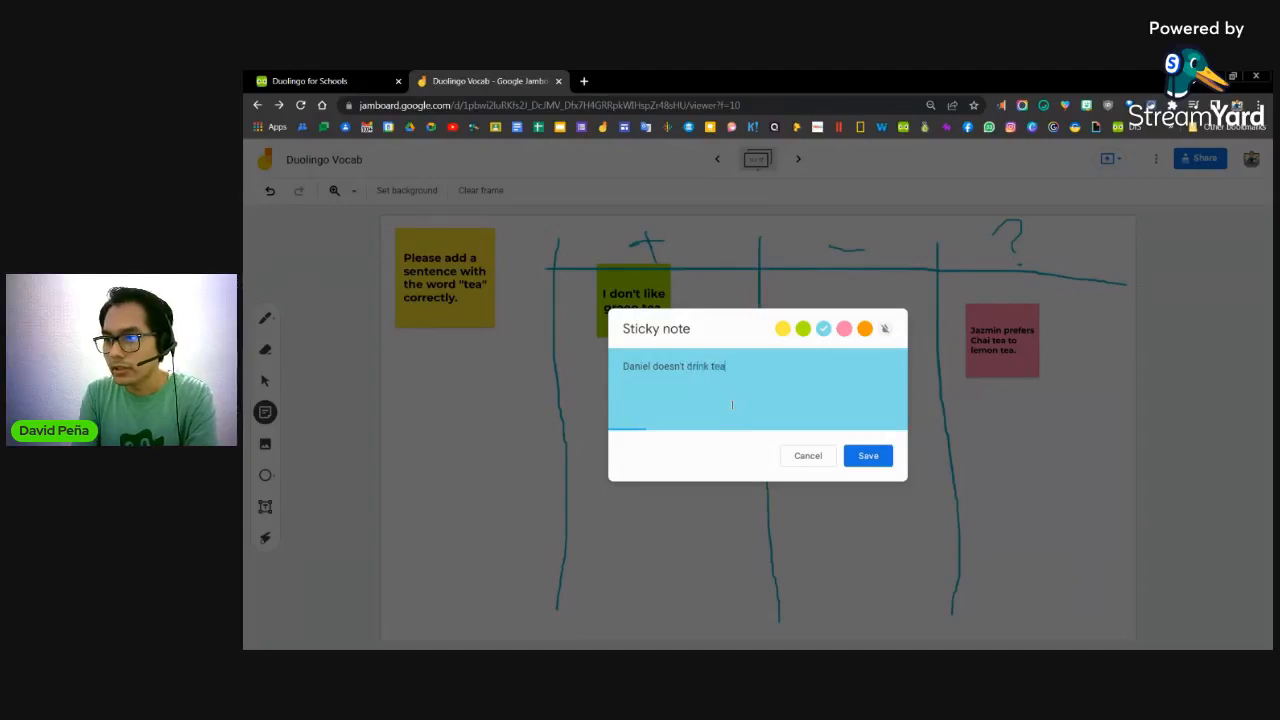
text( on Mondays.)
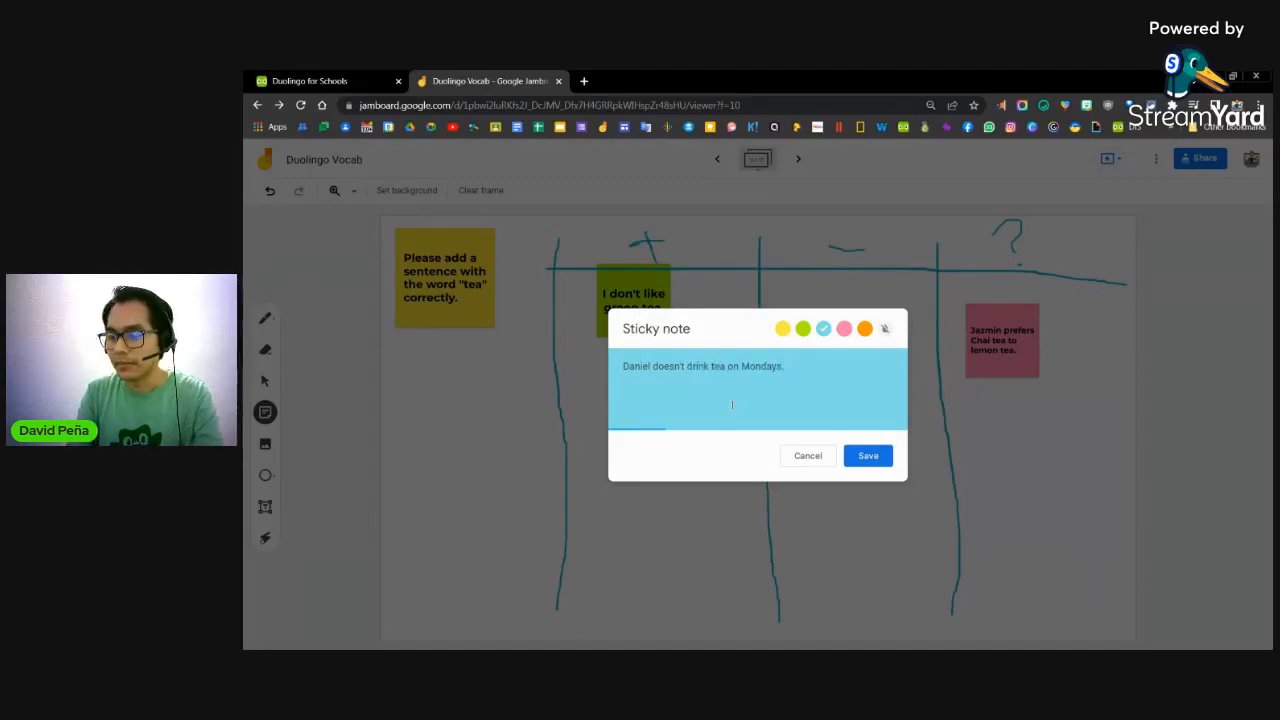
click(868, 455)
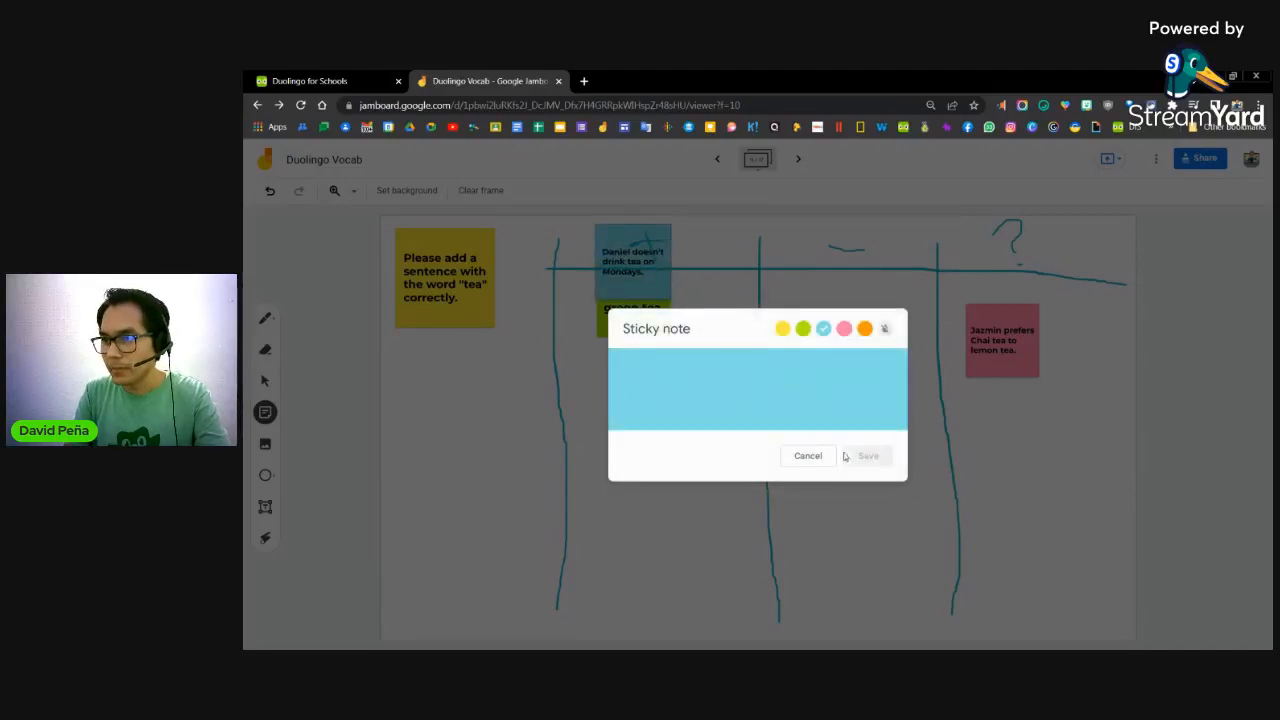
Move the blue sticky note into the "-" column, just below the header line.
click(800, 457)
drag(620, 262, 810, 328)
click(954, 566)
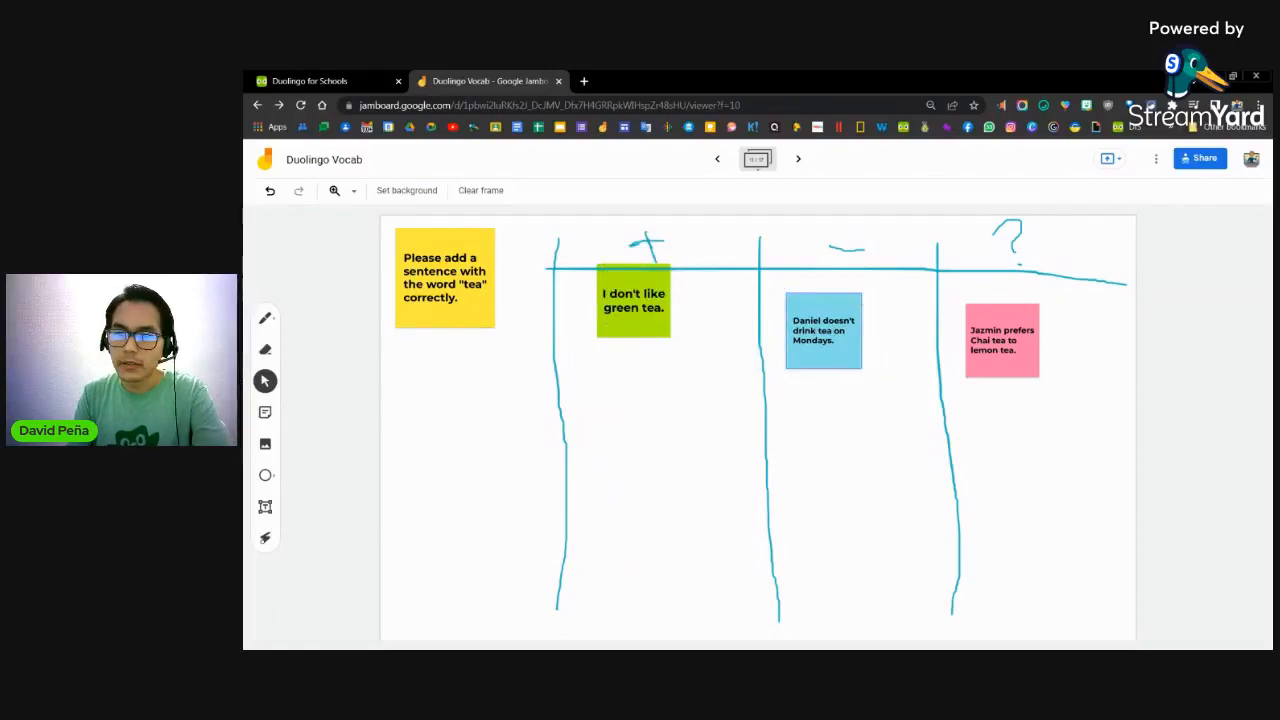
Add an orange sticky note reading "Did the cat drink your tea last night?".
click(265, 413)
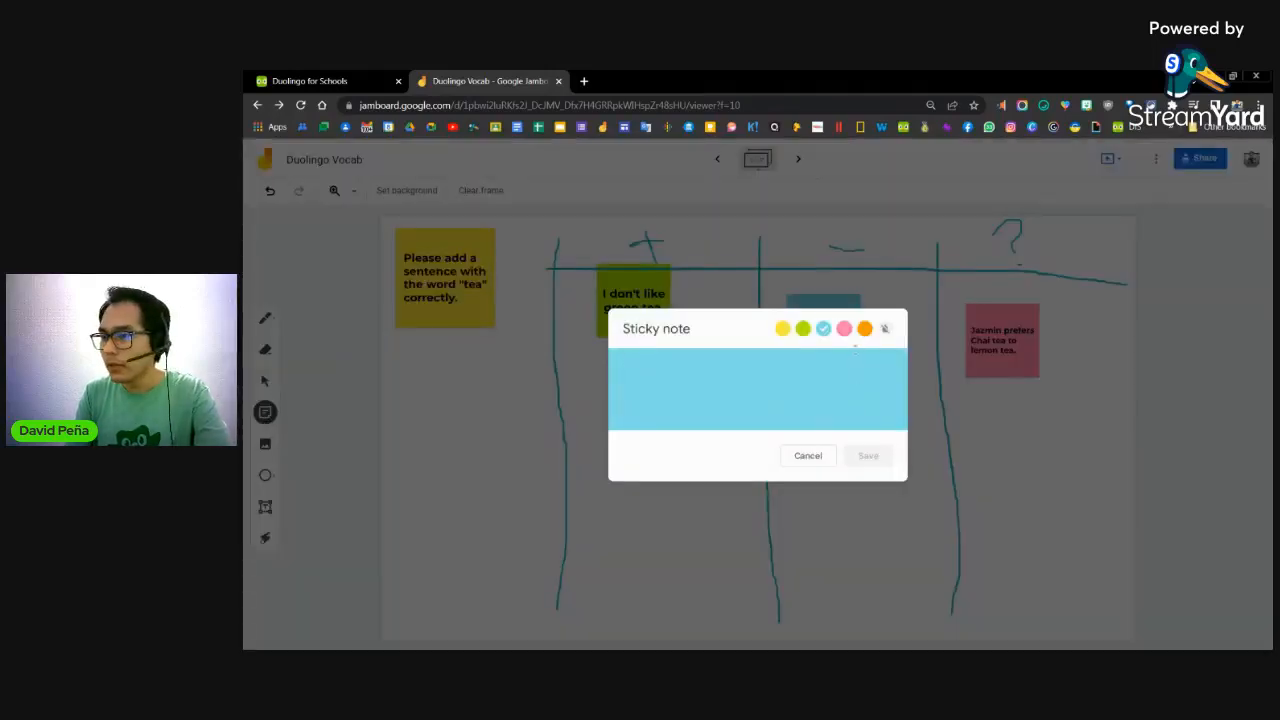
click(864, 328)
click(735, 388)
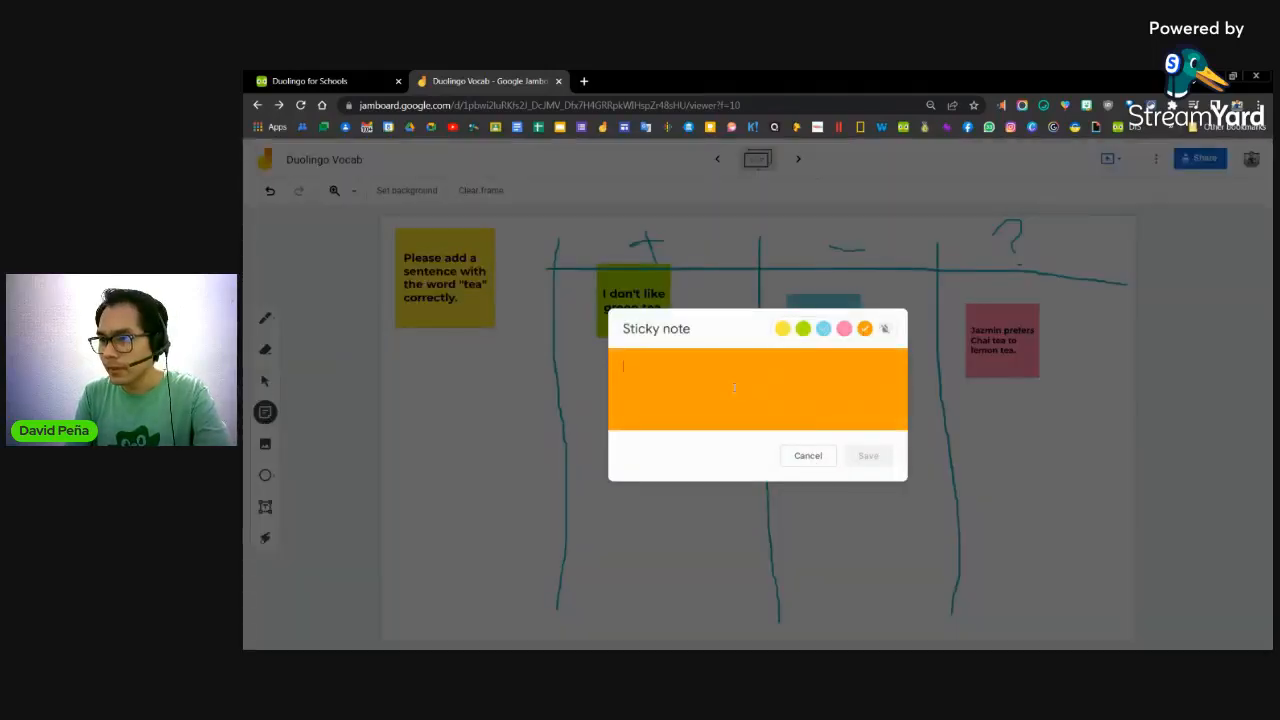
text(I)
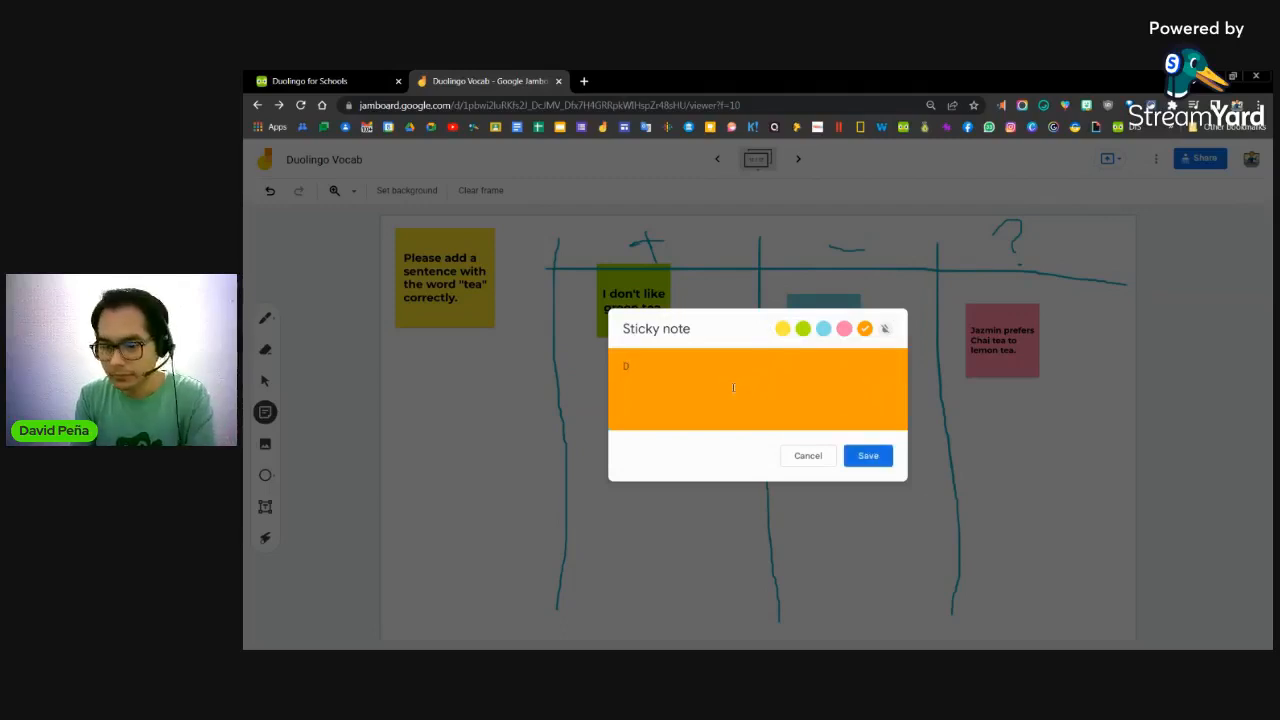
key(BackSpace)
text(Did)
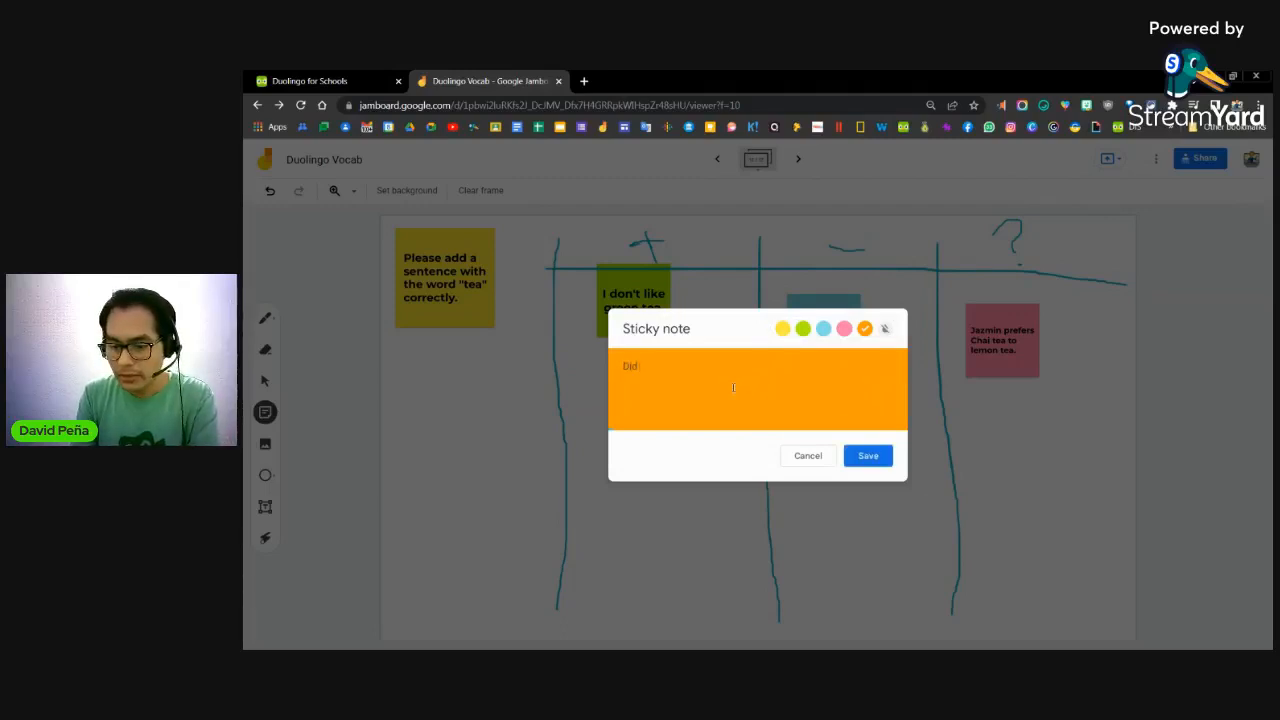
text( the cat)
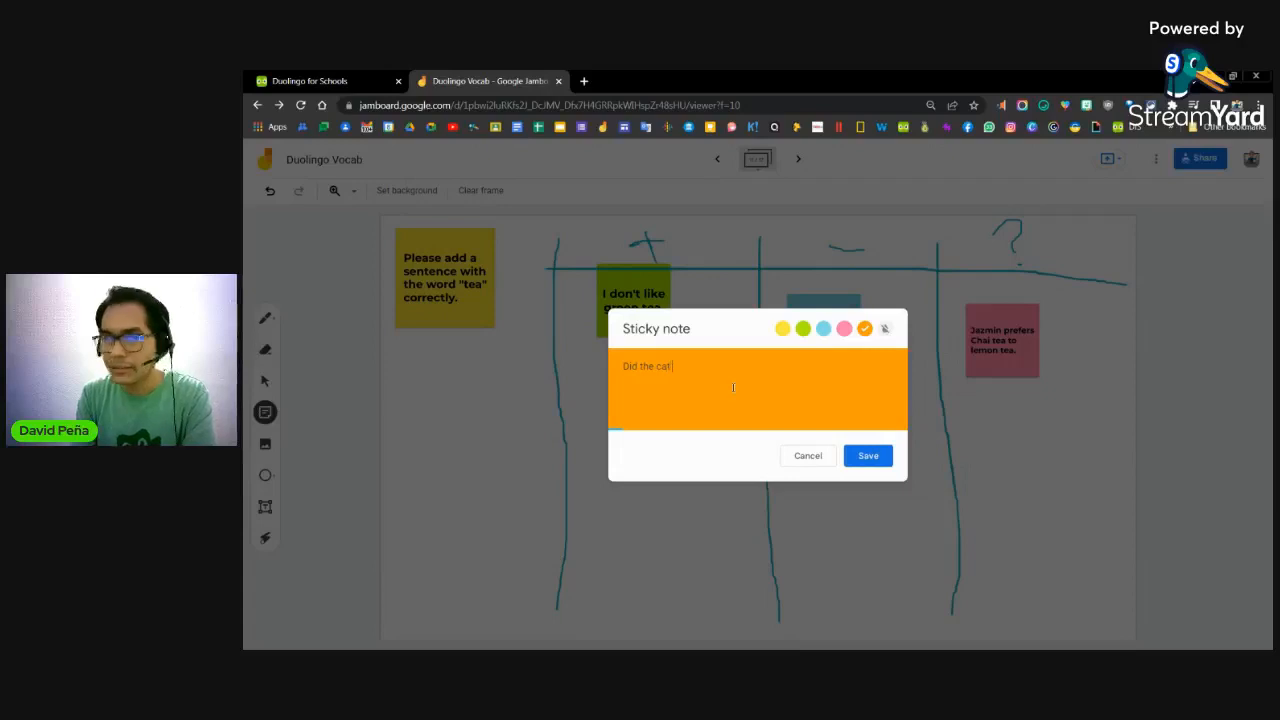
text( drink)
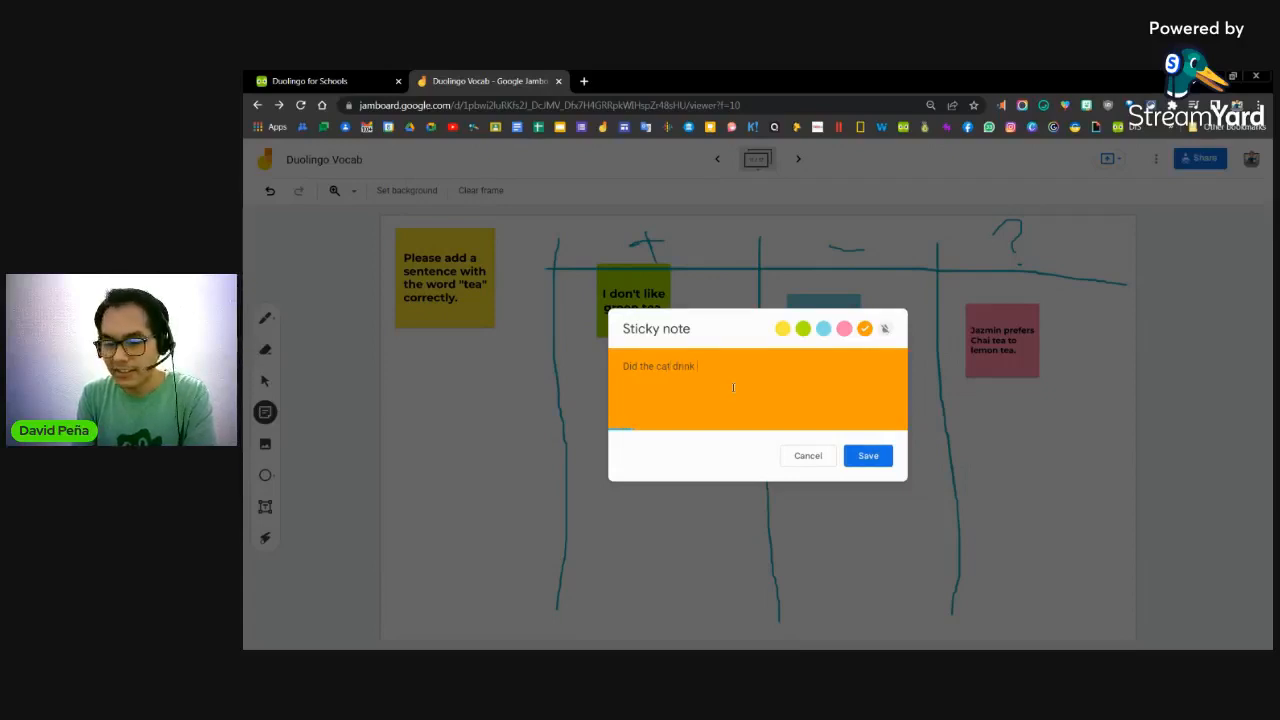
text( your tea last night!)
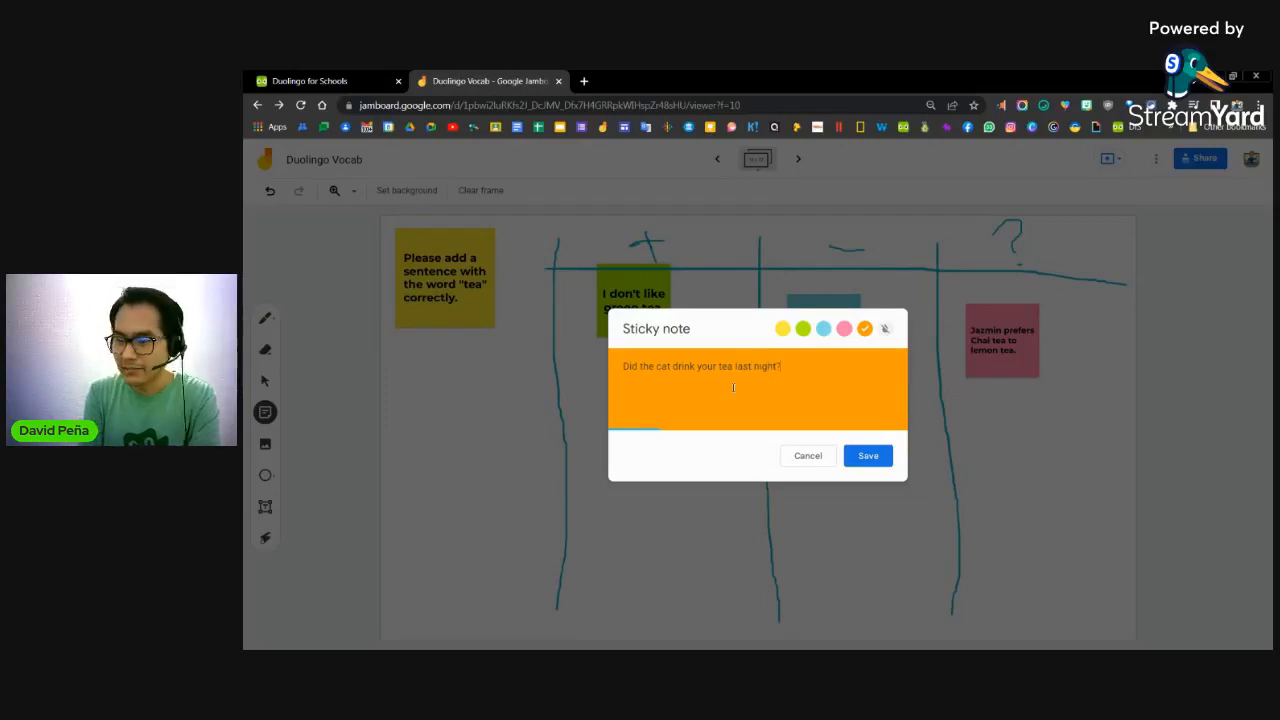
click(866, 455)
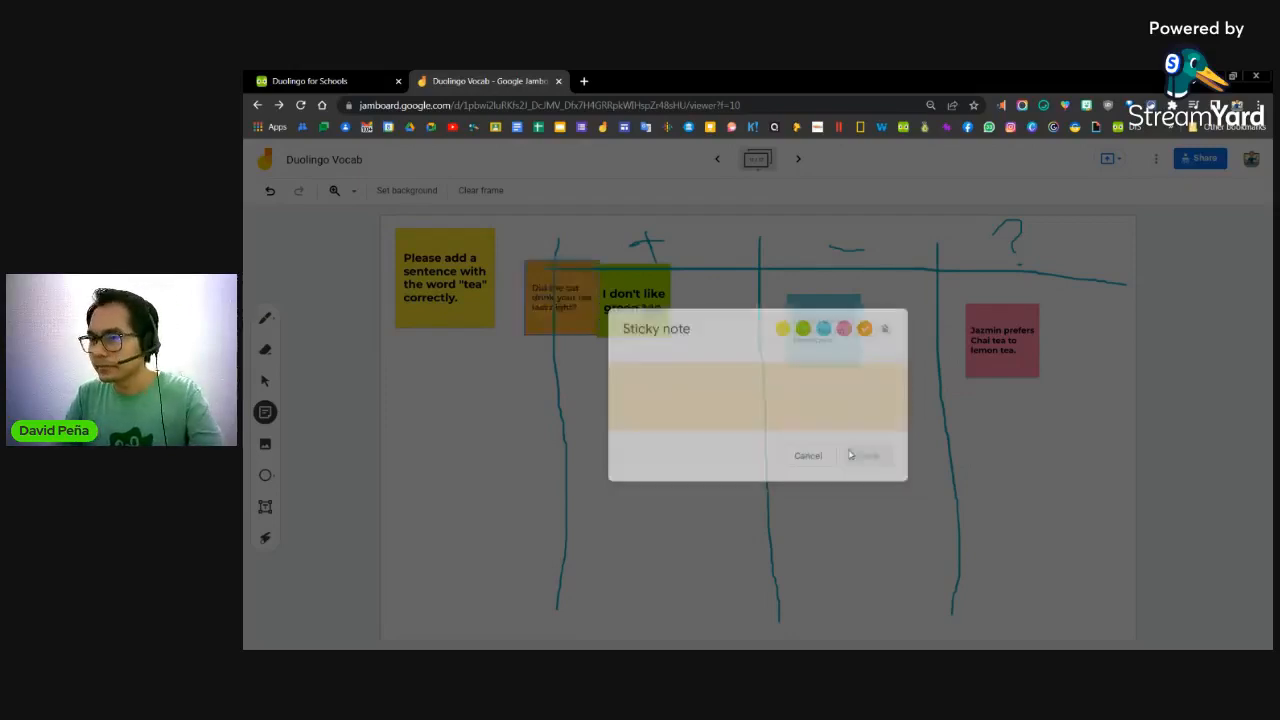
Move the orange sticky note into the "?" column, below the pink note.
click(528, 272)
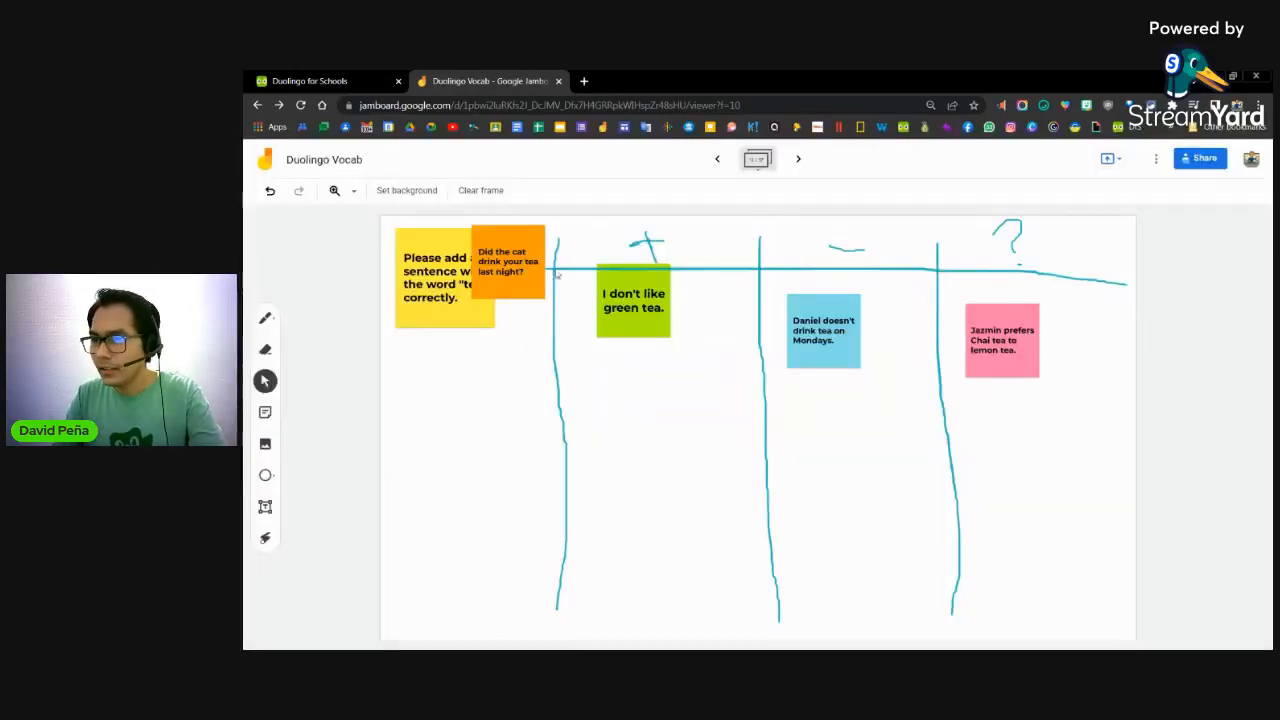
click(496, 264)
drag(496, 264, 1007, 428)
click(1000, 383)
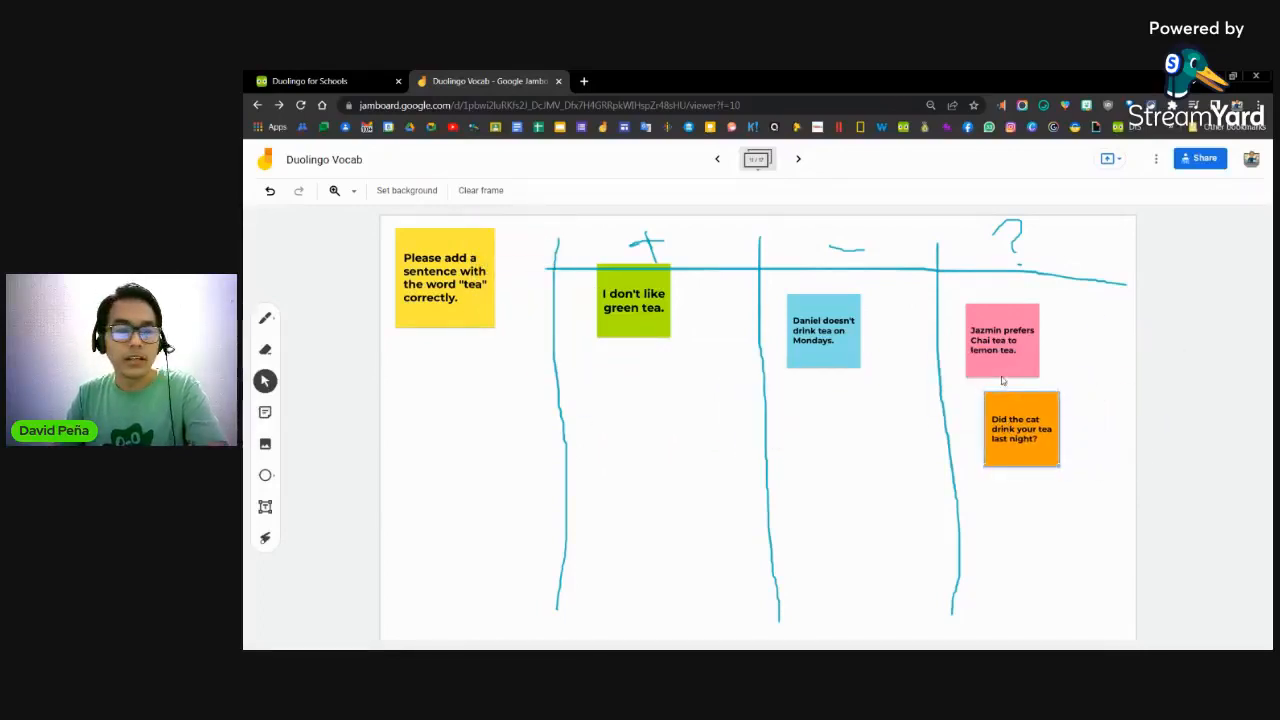